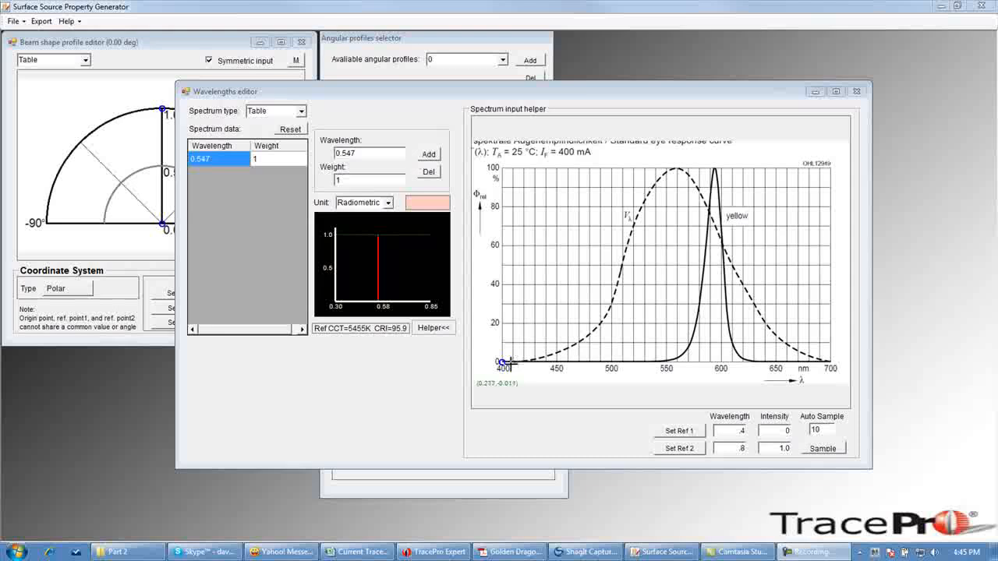
- Calibrate the spectrum helper graph, setting reference 2 wavelength to .7 and placing references at the 400 nm origin and 700 nm/100% corner
left_click(737, 448)
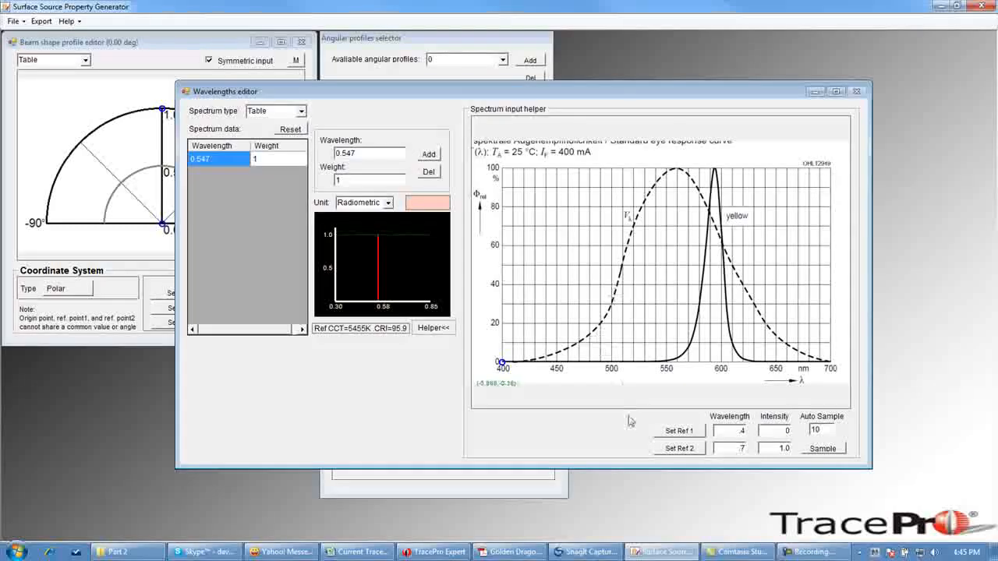
left_click(679, 432)
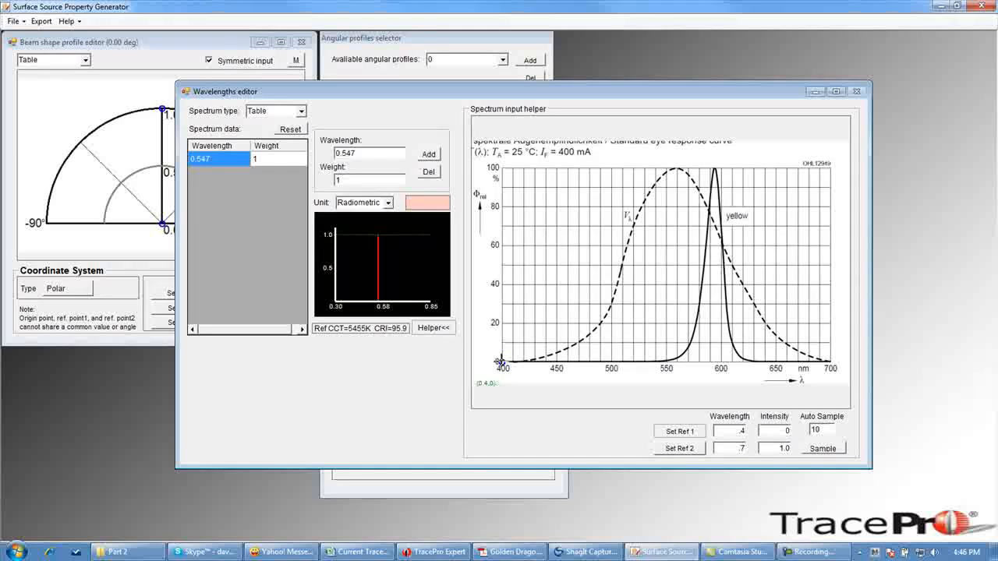
left_click(502, 362)
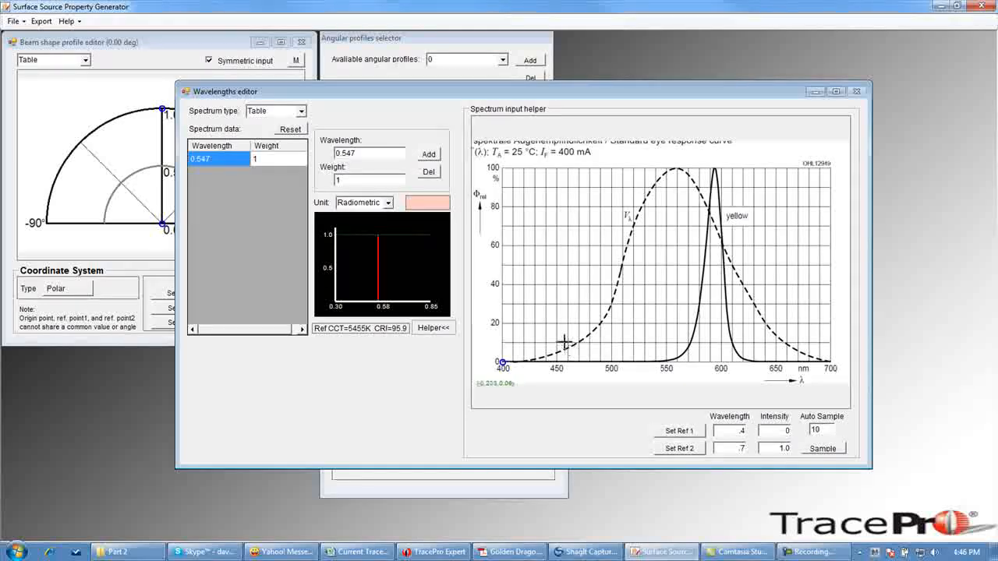
left_click(681, 452)
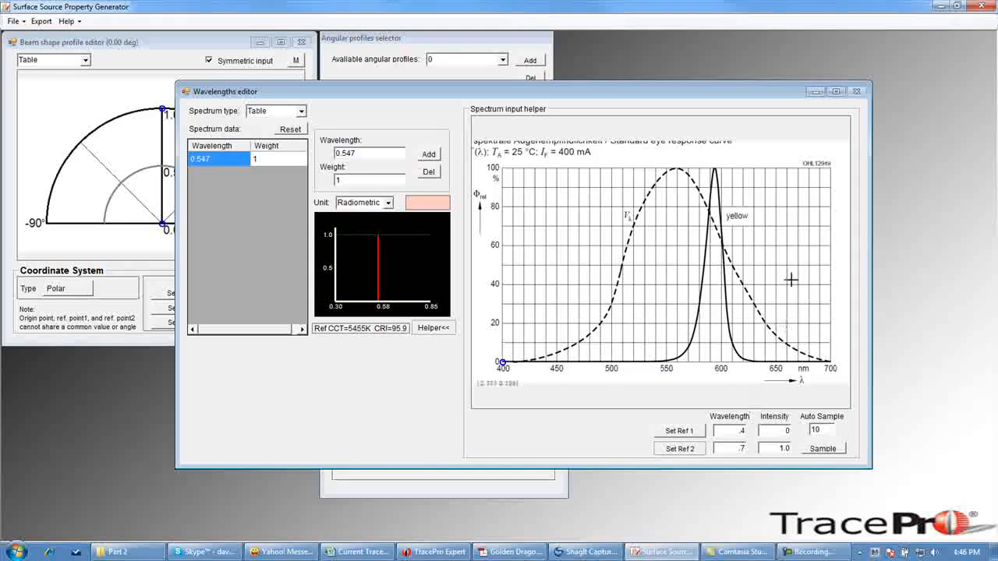
left_click(831, 167)
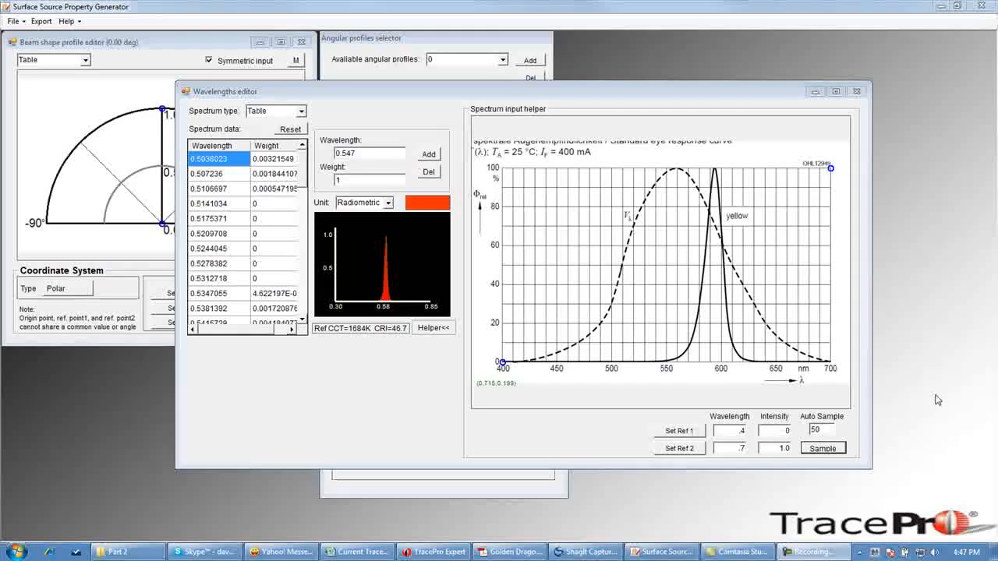
- Trace the yellow spectral curve with points from about 515 to 650 nm and sample it into the spectrum table
left_click(715, 169)
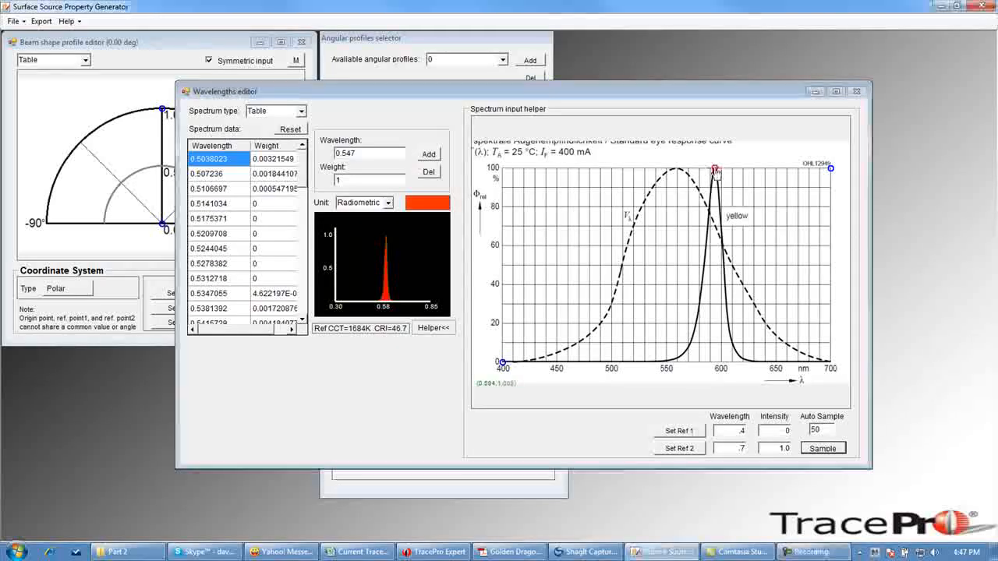
left_click(737, 356)
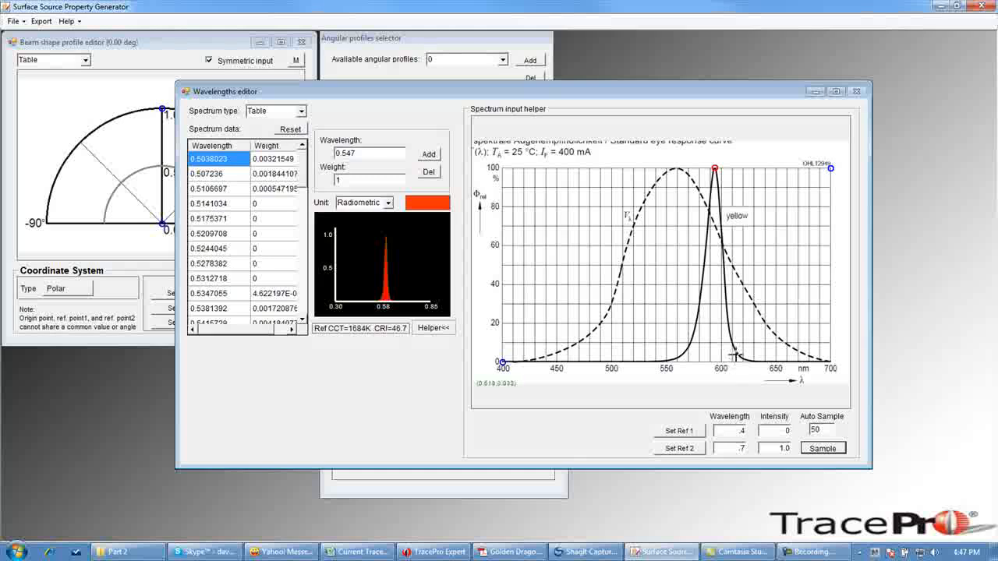
left_click(799, 363)
left_click(631, 363)
left_click(687, 348)
left_click(702, 284)
left_click(725, 264)
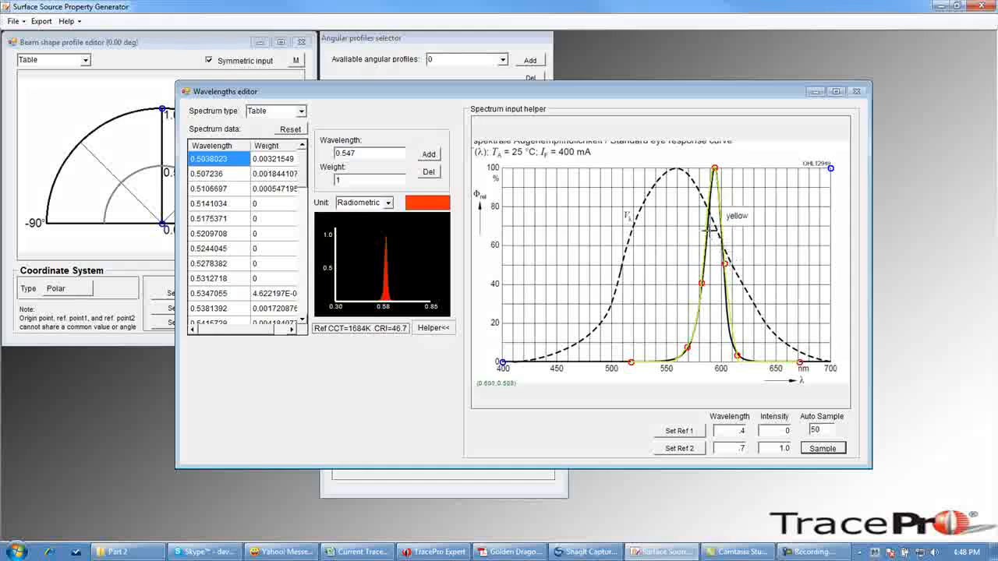
left_click(707, 227)
left_click(696, 319)
left_click(672, 359)
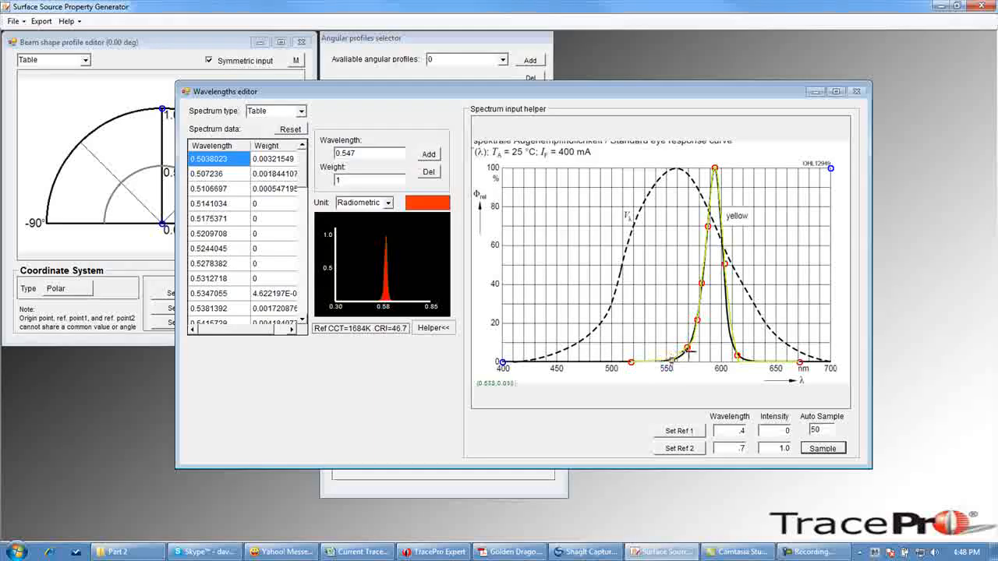
left_click(748, 359)
left_click(729, 324)
left_click(772, 360)
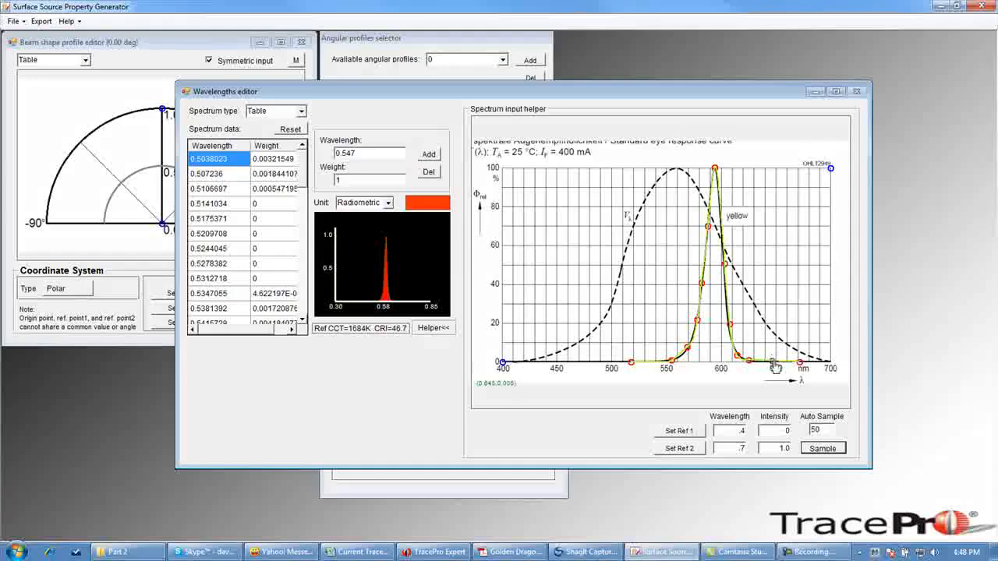
left_click(681, 355)
left_click(732, 344)
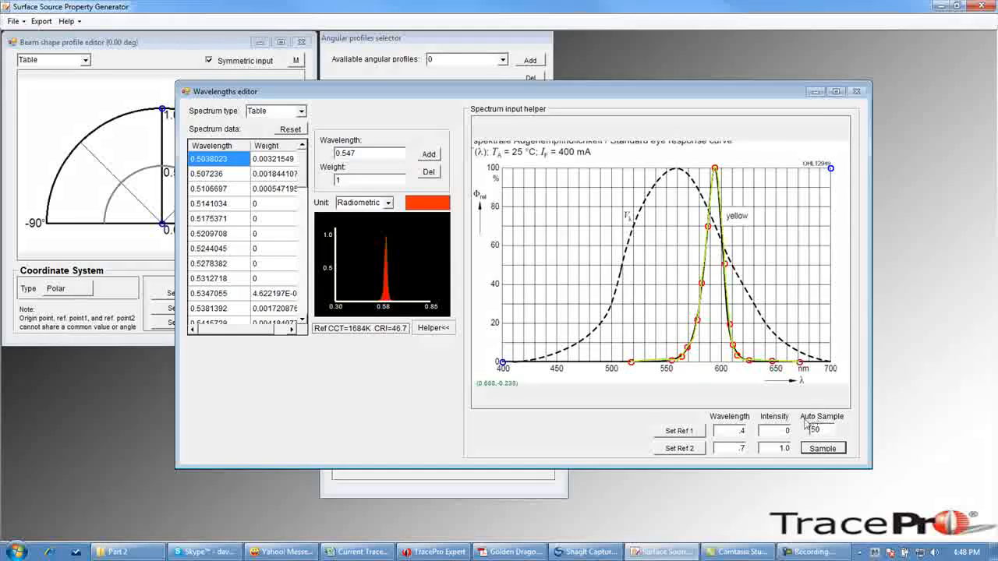
left_click(831, 451)
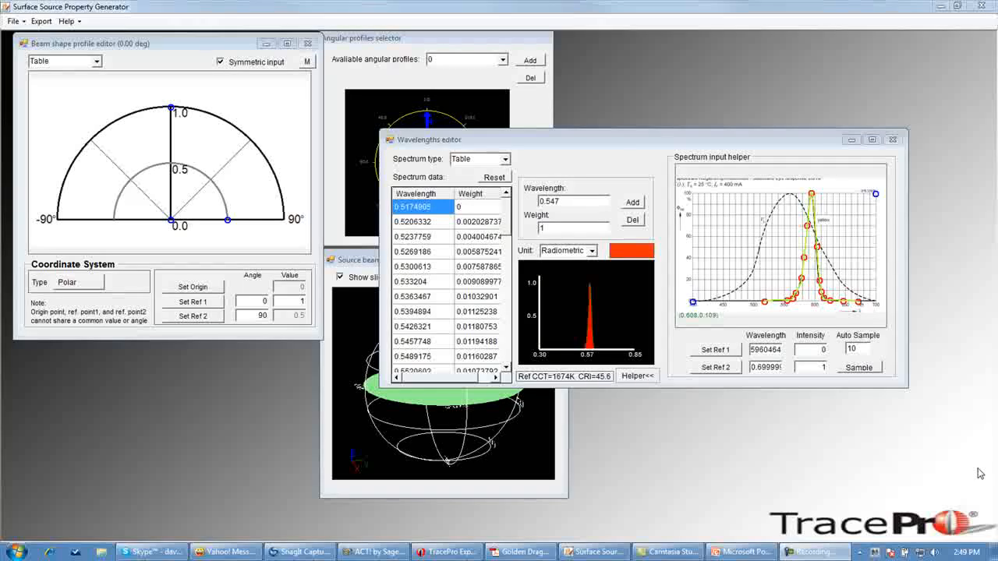
- Hide the spectrum helper, move the wavelengths editor aside and enlarge the beam shape profile editor
left_click(636, 378)
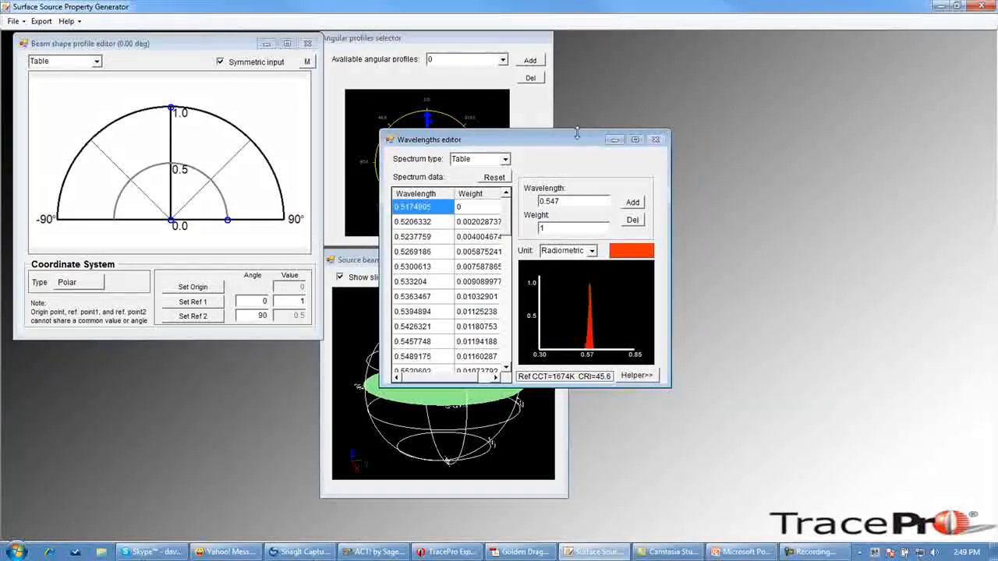
left_click_drag(573, 141, 850, 94)
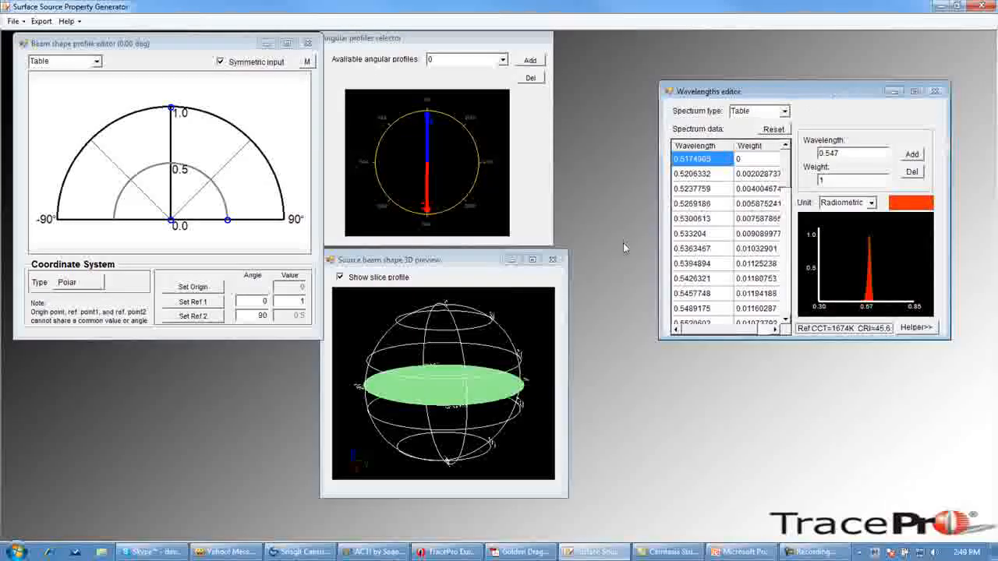
left_click_drag(320, 341, 612, 463)
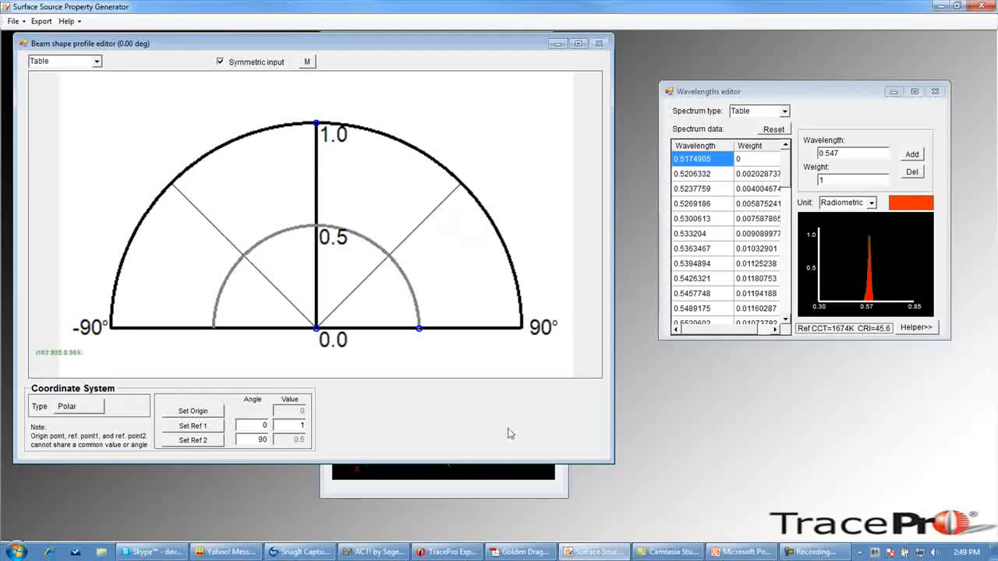
- Switch to the Golden Dragon datasheet PDF and capture the Radiation Characteristic chart as a screenshot
left_click(514, 552)
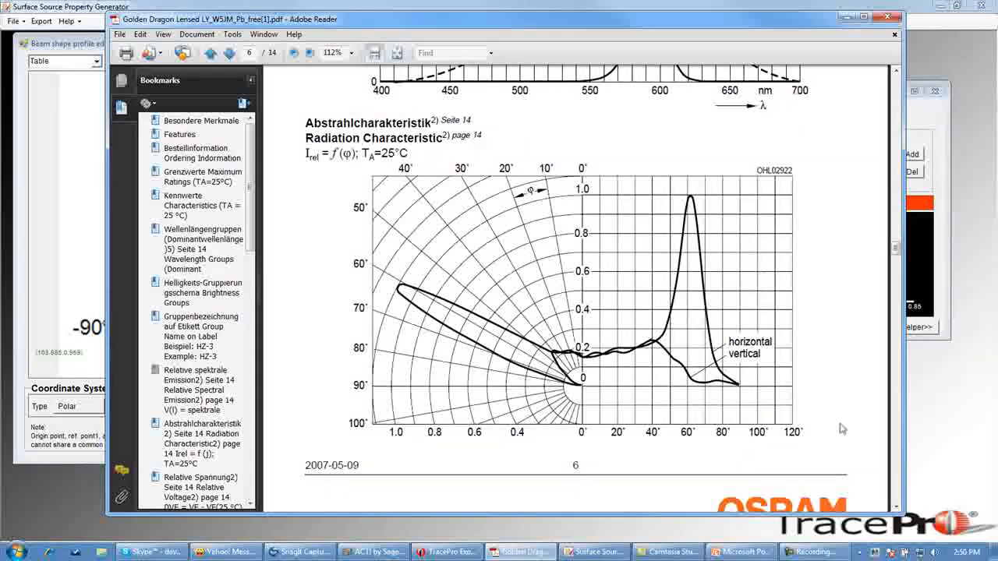
key("Print")
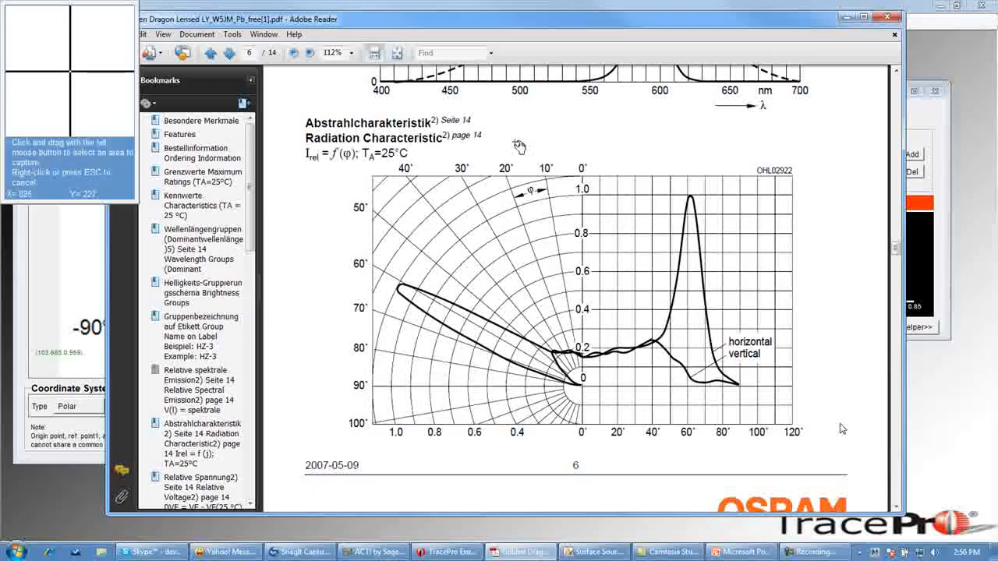
left_click_drag(352, 162, 841, 469)
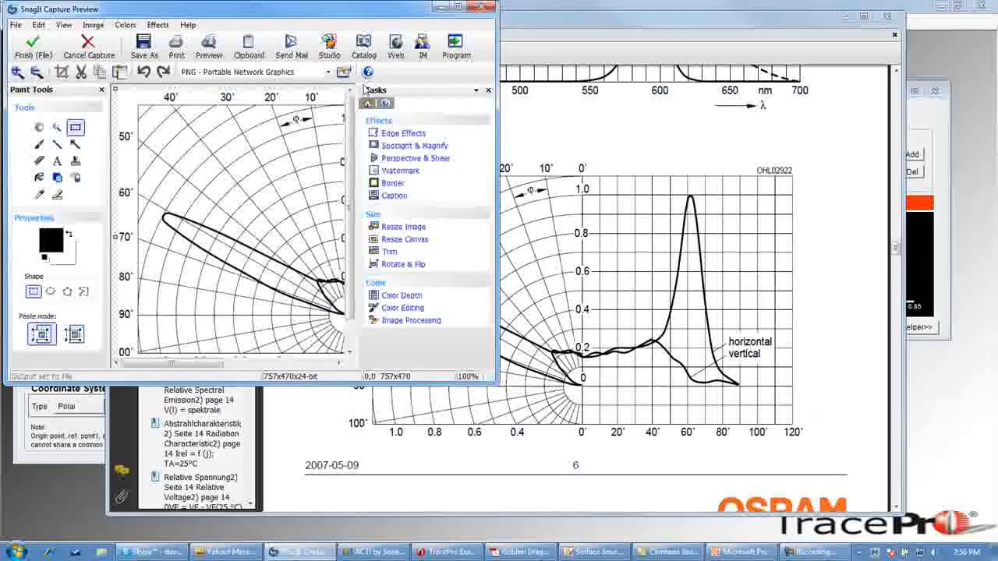
left_click(439, 8)
left_click(846, 19)
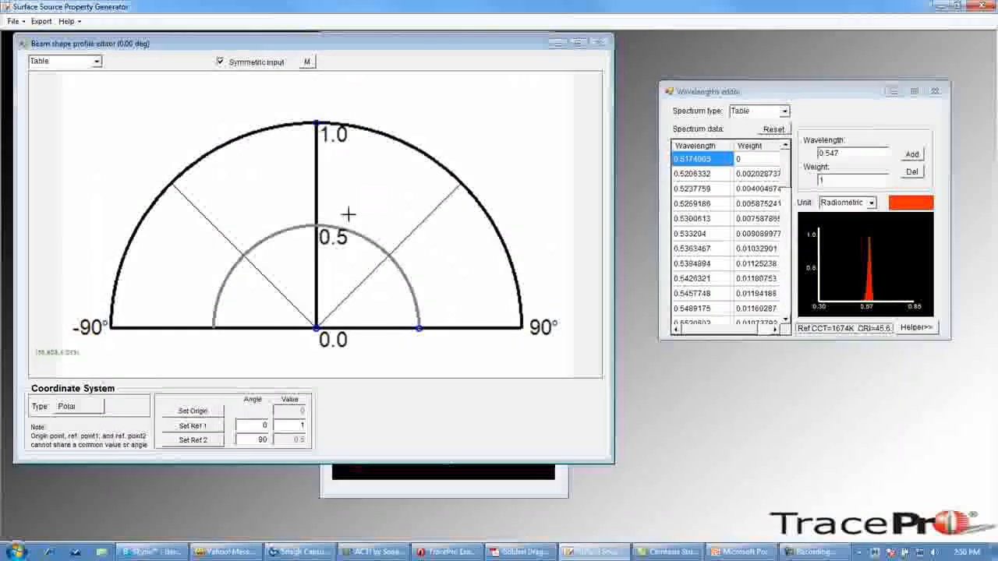
- Switch the beam shape coordinate system to Rectangular and paste the captured chart as the background
left_click(74, 411)
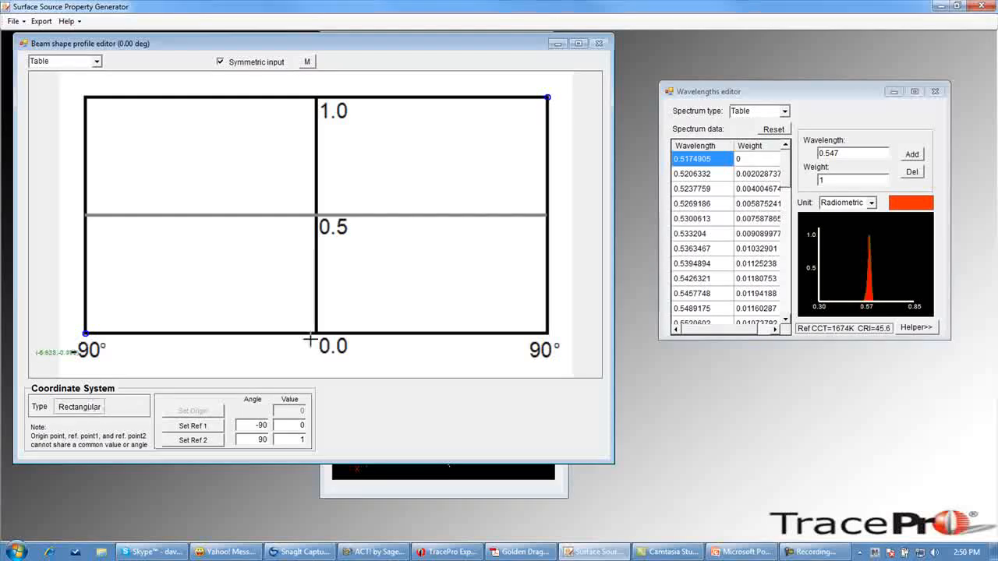
right_click(360, 176)
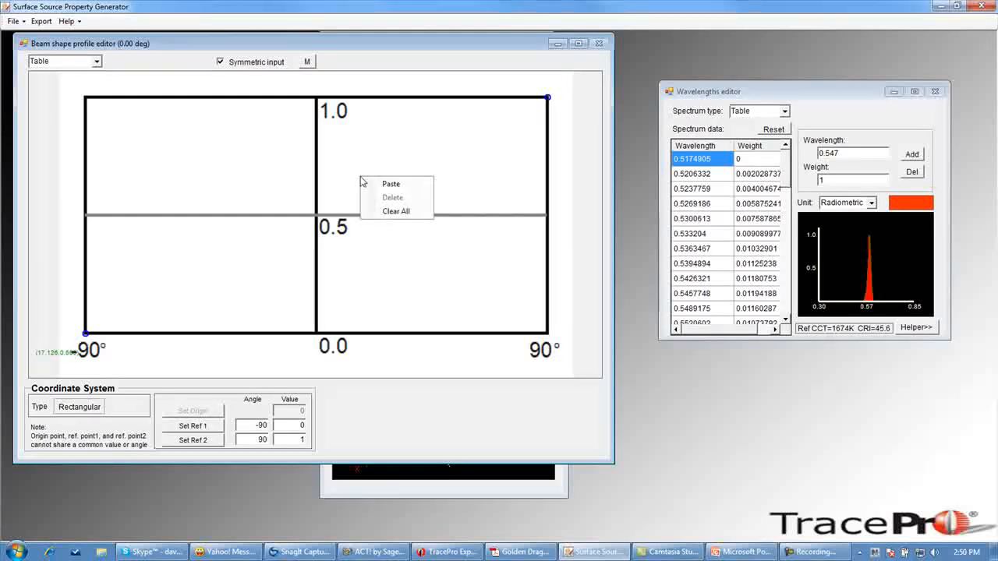
left_click(392, 185)
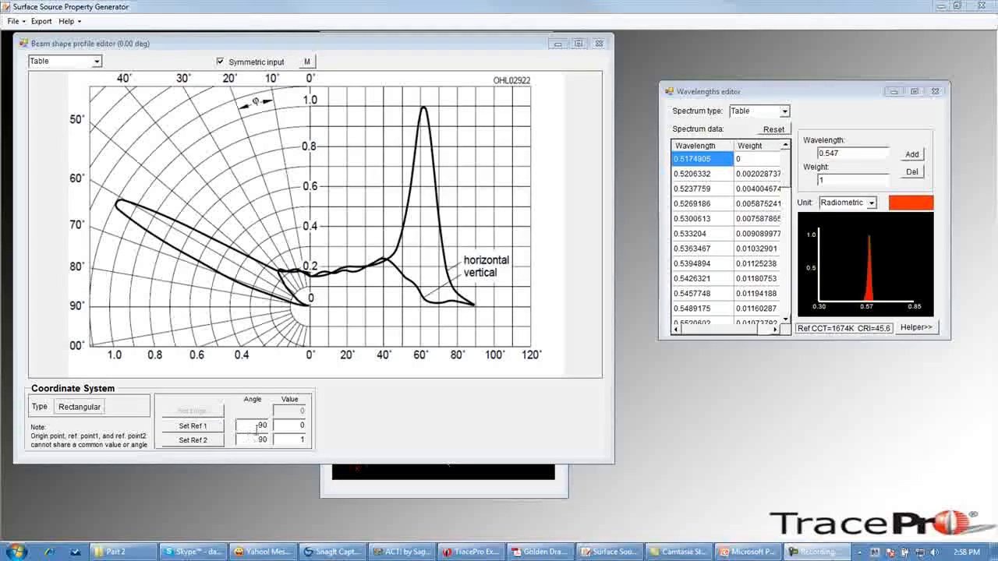
- Set reference 1 angle to 0 and calibrate the chart with reference 1 at the 0° origin and reference 2 at 90°, 1.0
left_click_drag(254, 427, 278, 426)
type("0")
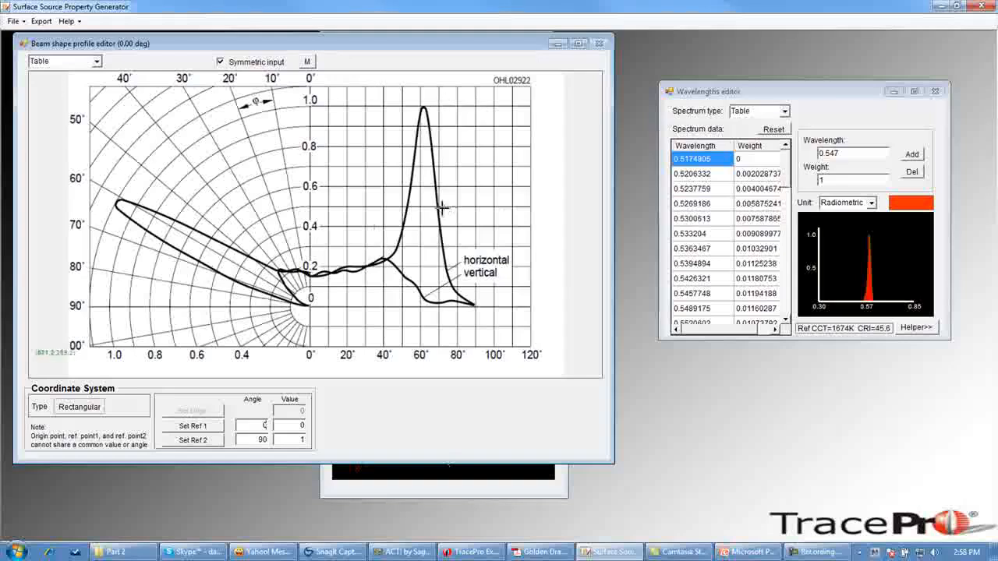
left_click(194, 431)
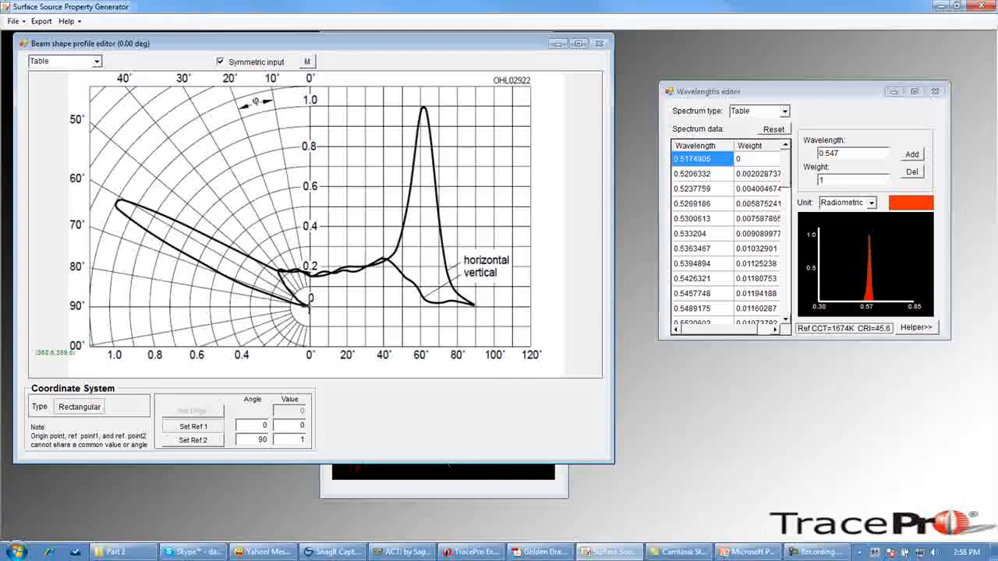
left_click(311, 306)
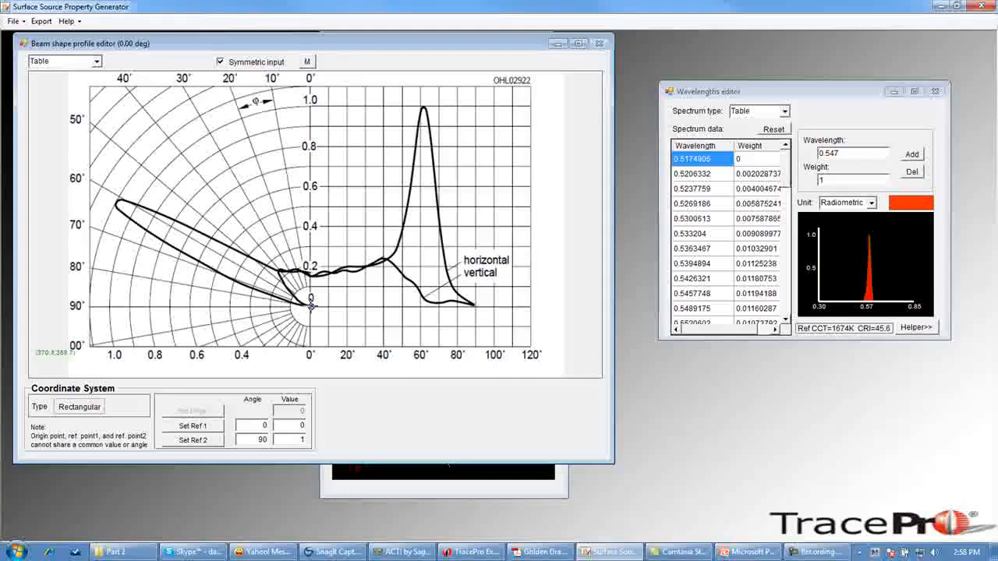
left_click(193, 441)
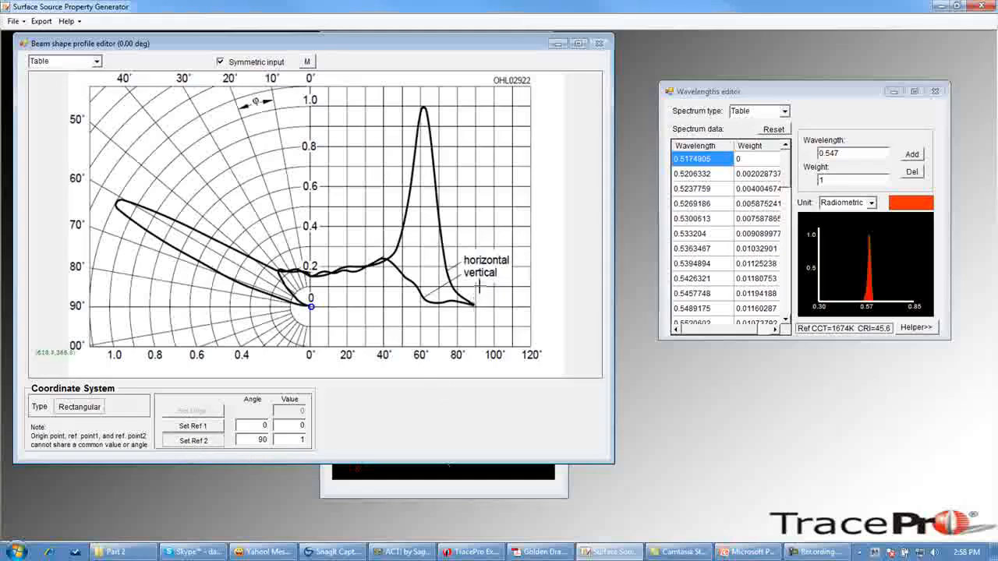
left_click(477, 106)
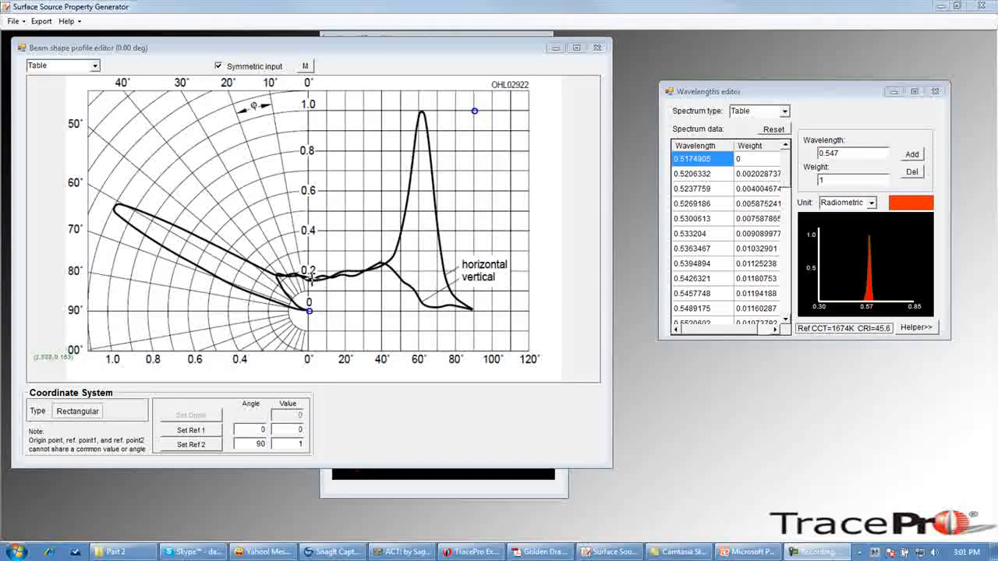
- Trace the radiation characteristic curve with points from 0° through its lobes out to about 90°
left_click(309, 280)
left_click(341, 273)
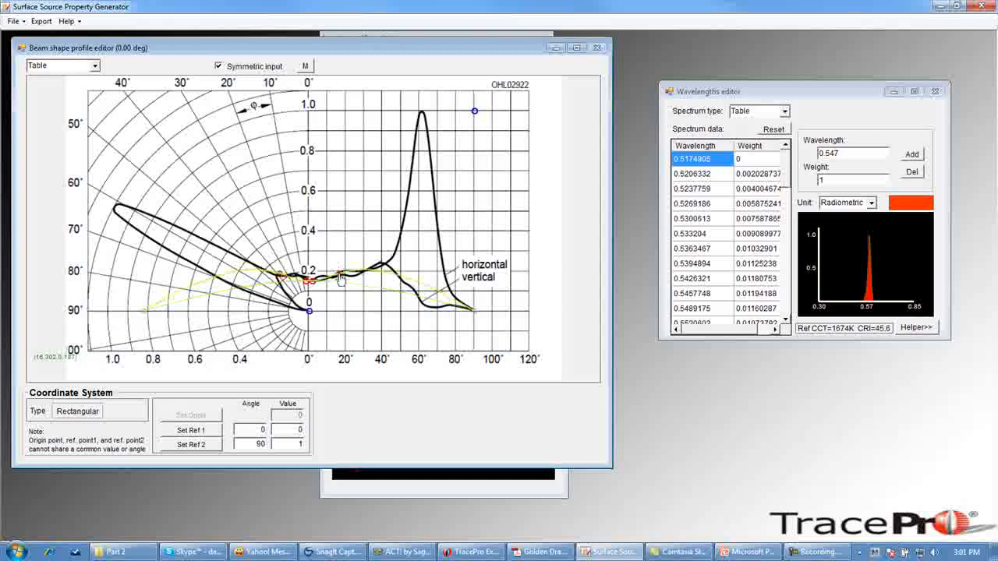
left_click(377, 266)
left_click(400, 227)
left_click(421, 114)
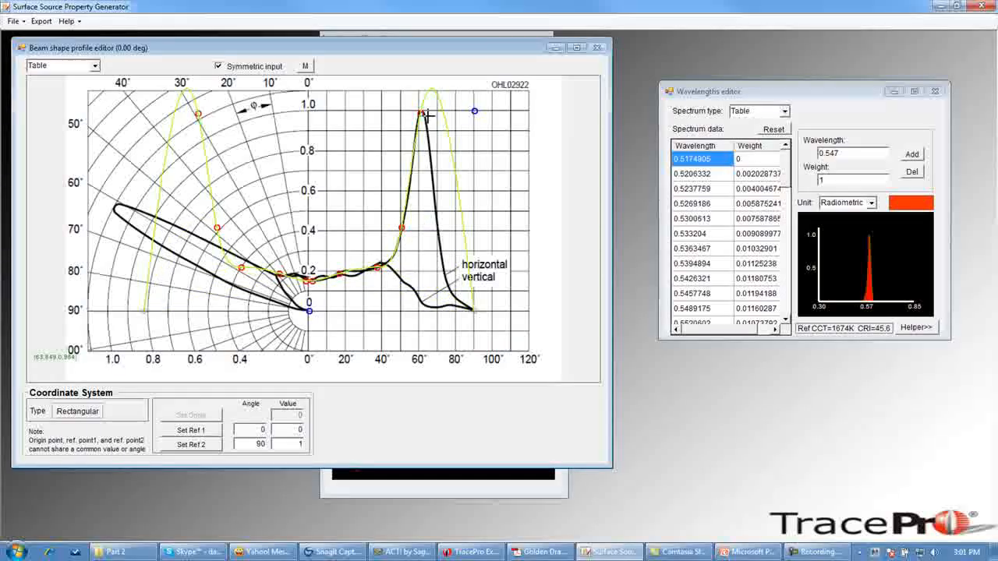
left_click(437, 220)
left_click(464, 302)
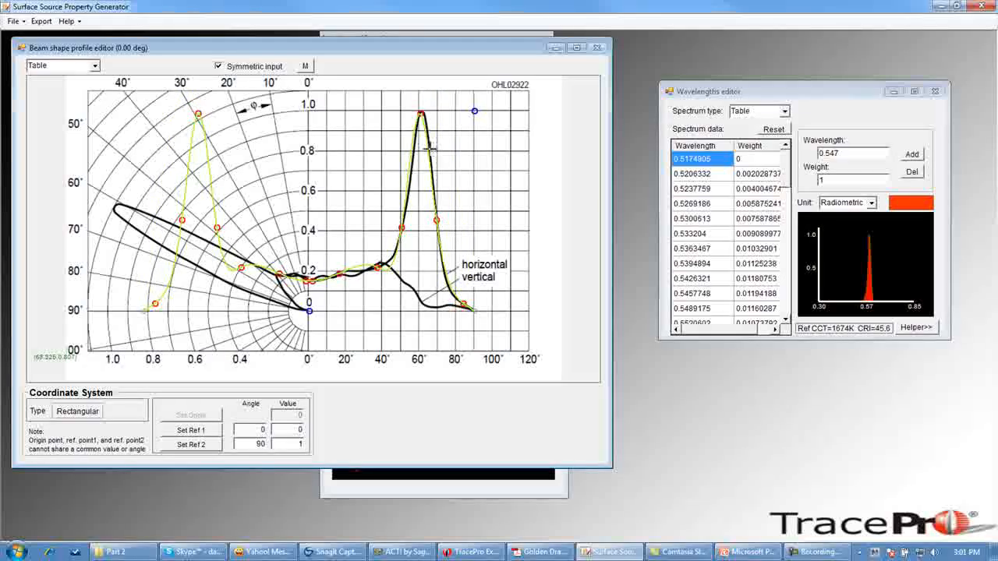
left_click(410, 169)
left_click(431, 153)
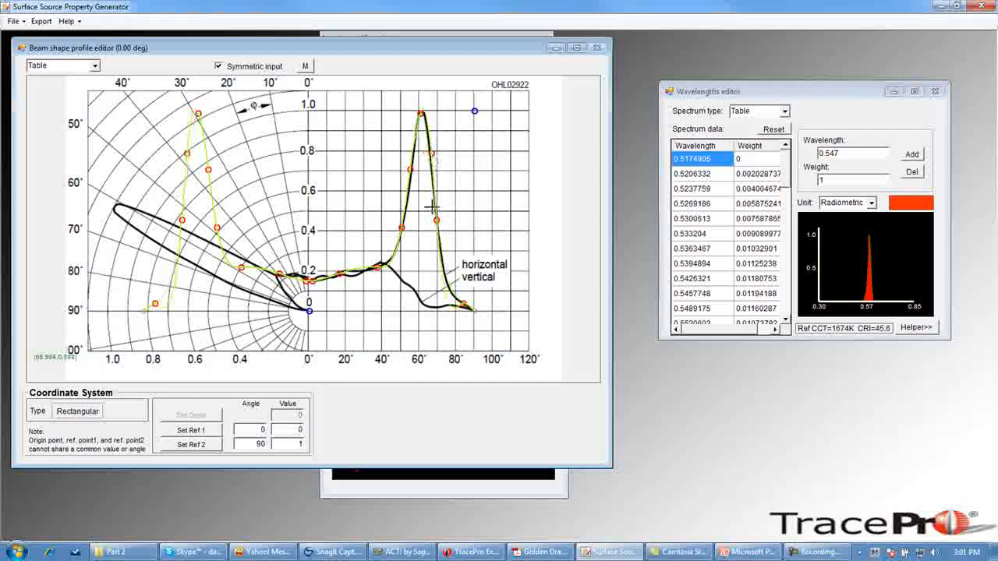
left_click(352, 271)
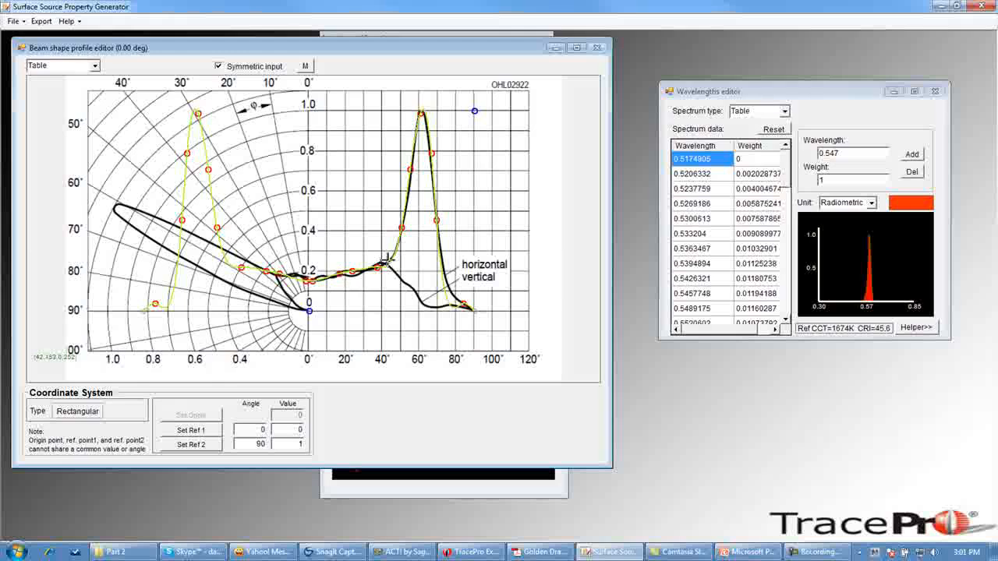
left_click(449, 290)
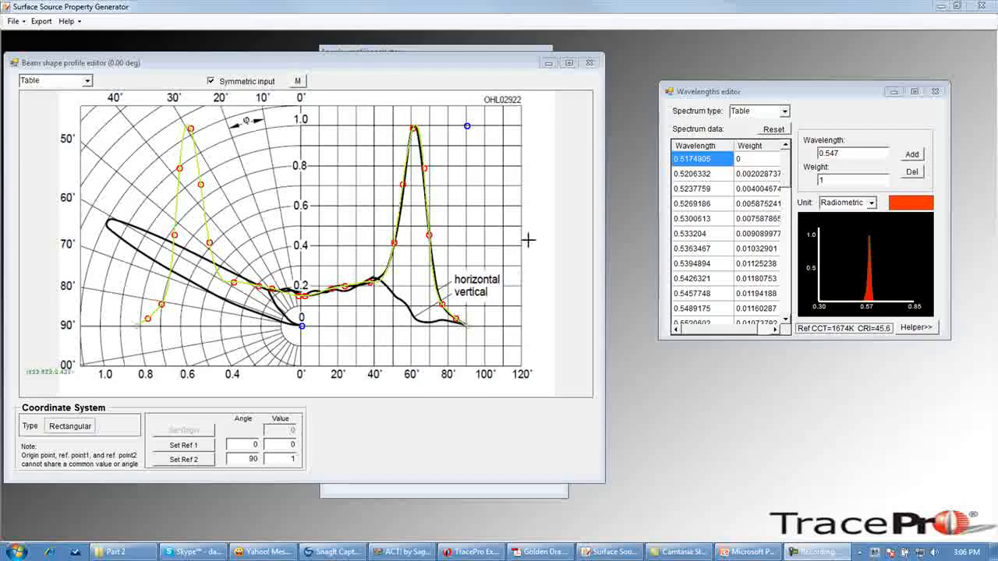
- Add a 90° angular profile in the Angular profiles selector
left_click_drag(466, 55, 756, 64)
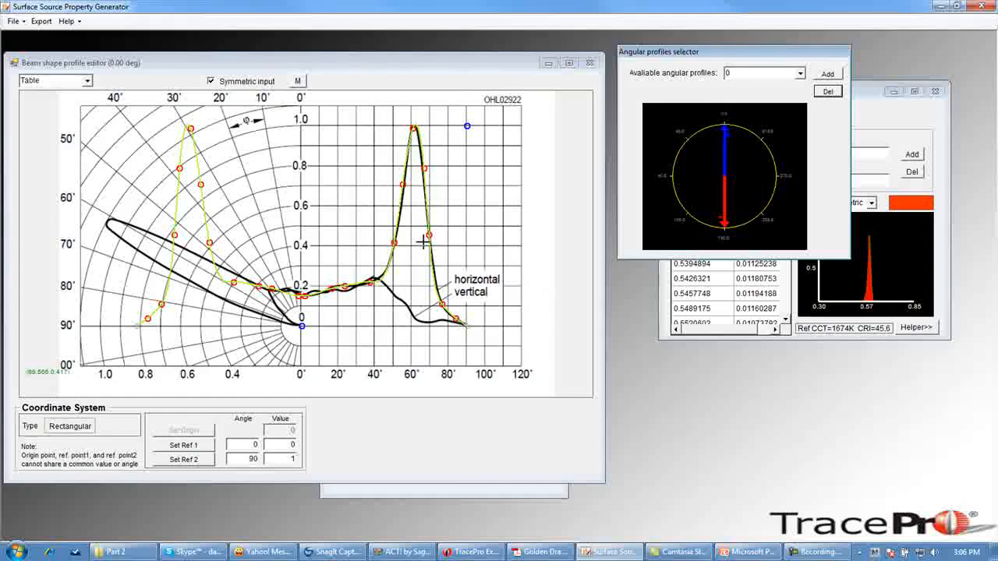
left_click(738, 73)
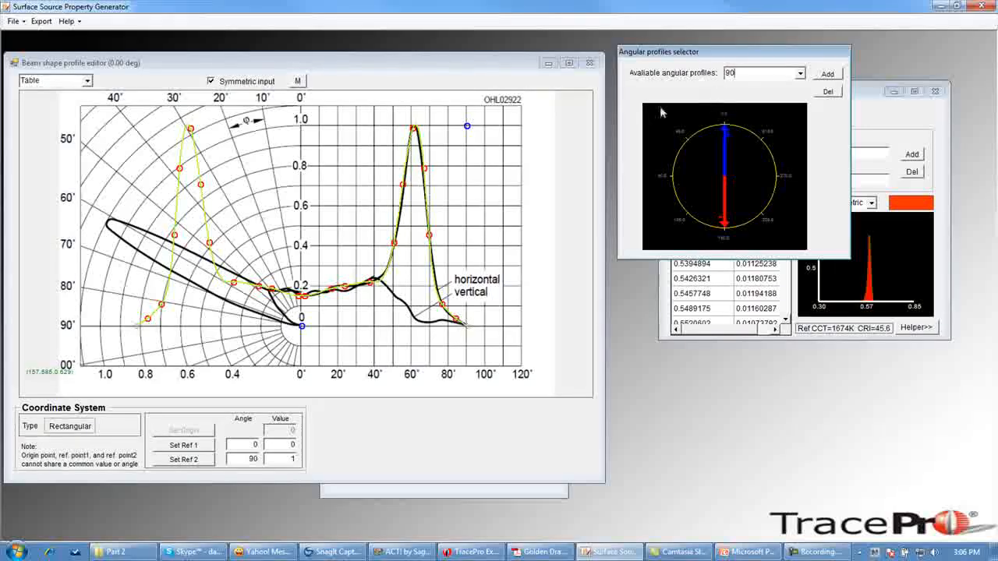
left_click(828, 75)
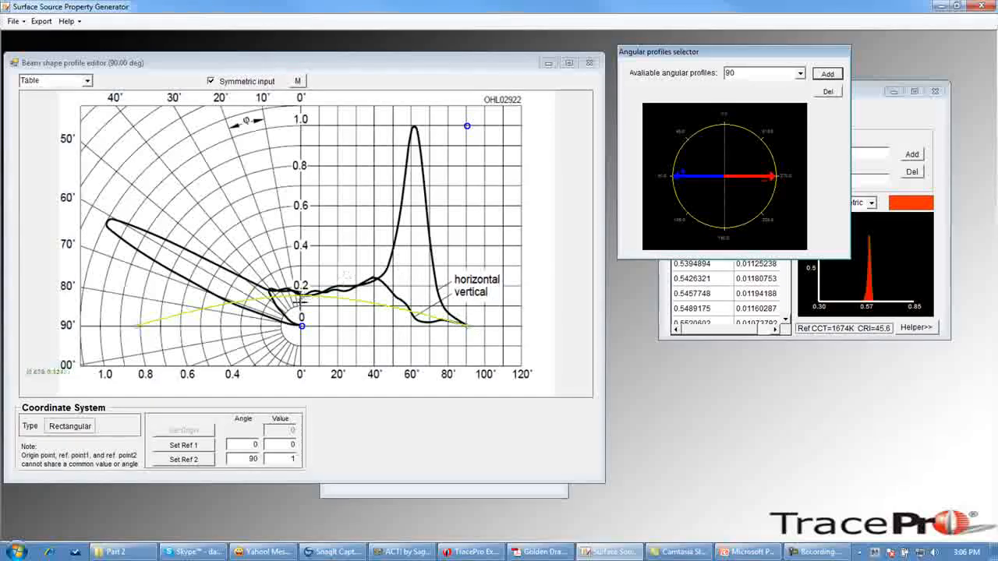
- Trace the 90° profile's radiation curve with points across the chart from about 70° on the left out to 90°
left_click(320, 292)
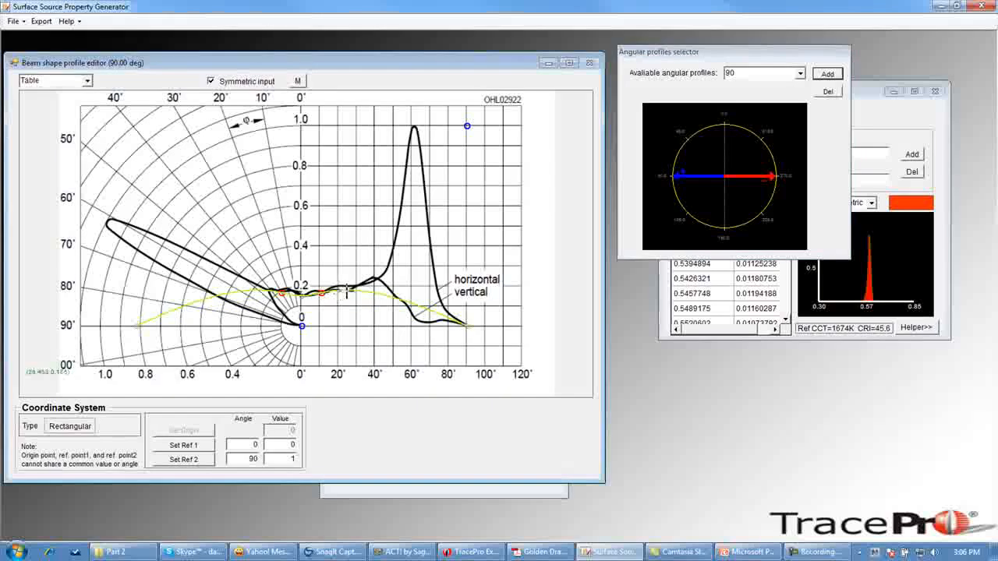
left_click(355, 290)
left_click(368, 279)
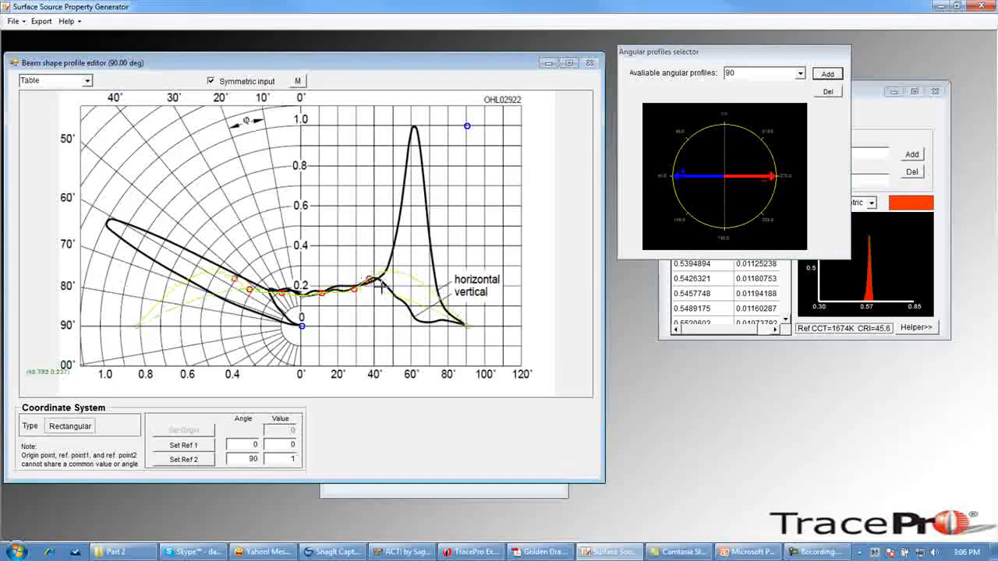
left_click(389, 289)
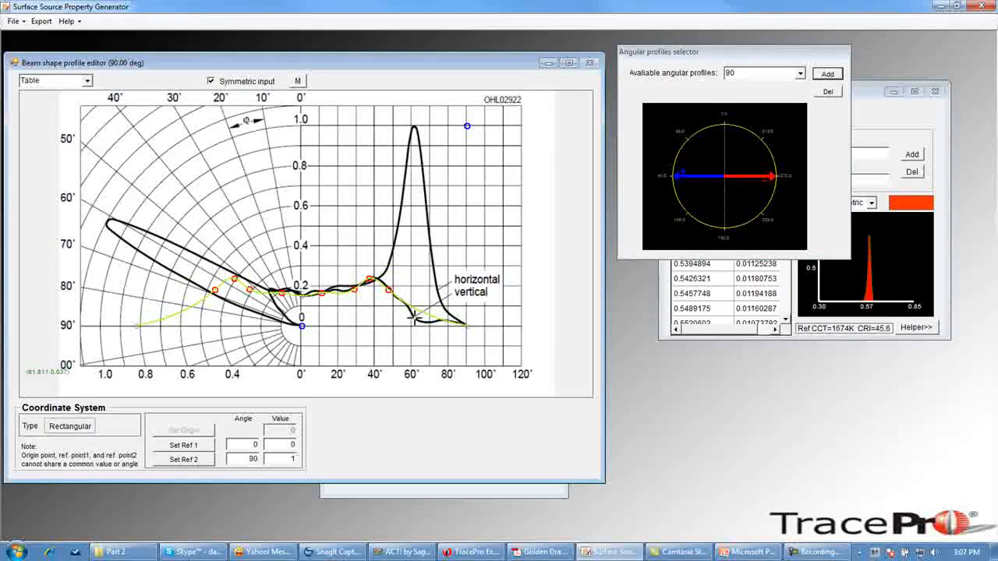
left_click(414, 320)
left_click(440, 321)
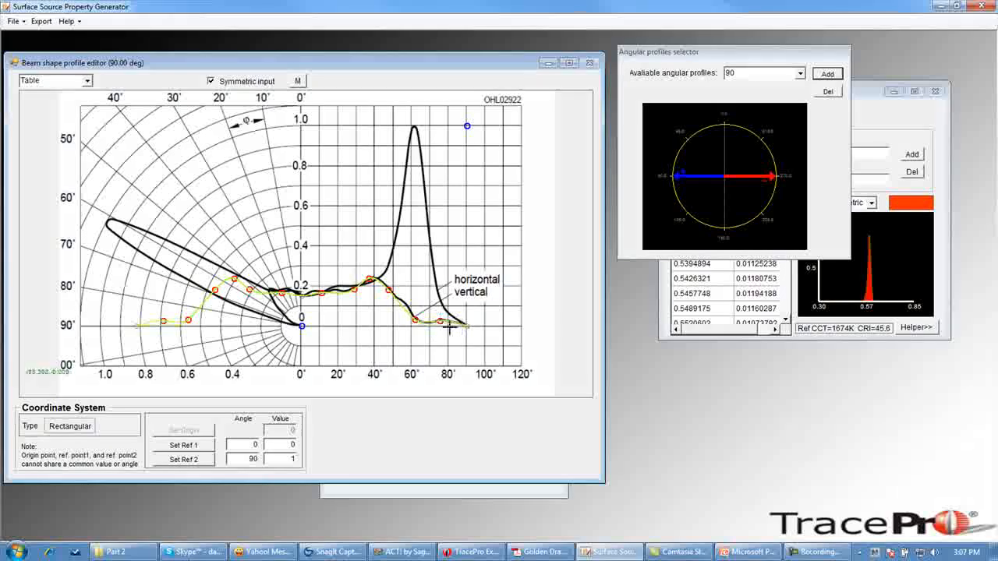
left_click(406, 306)
left_click(424, 322)
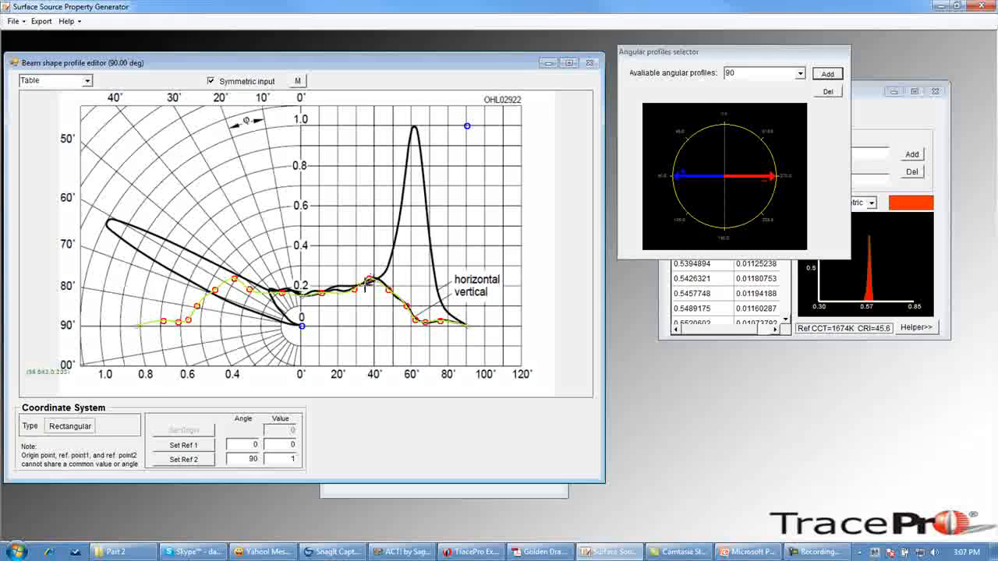
left_click(338, 291)
left_click(382, 282)
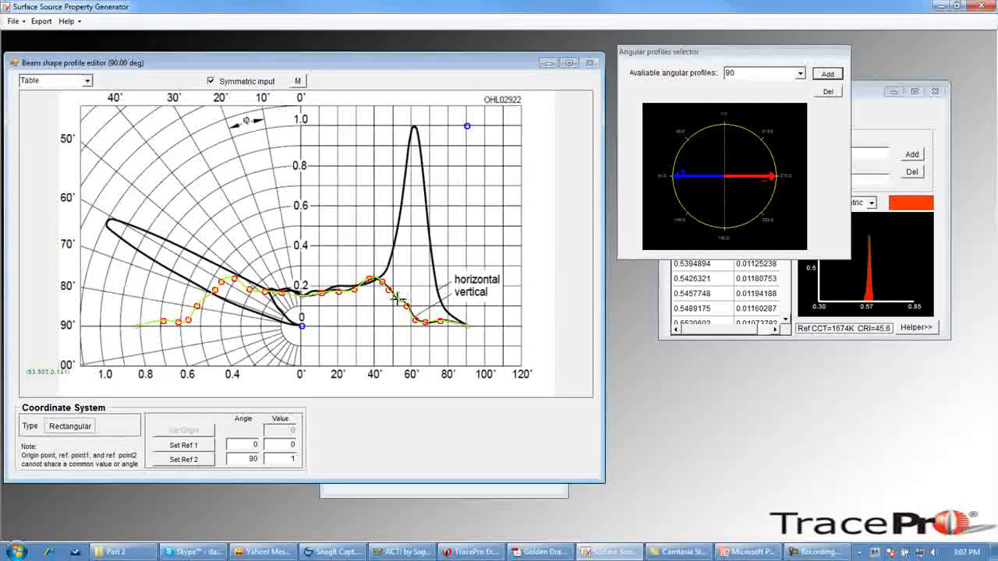
left_click(399, 299)
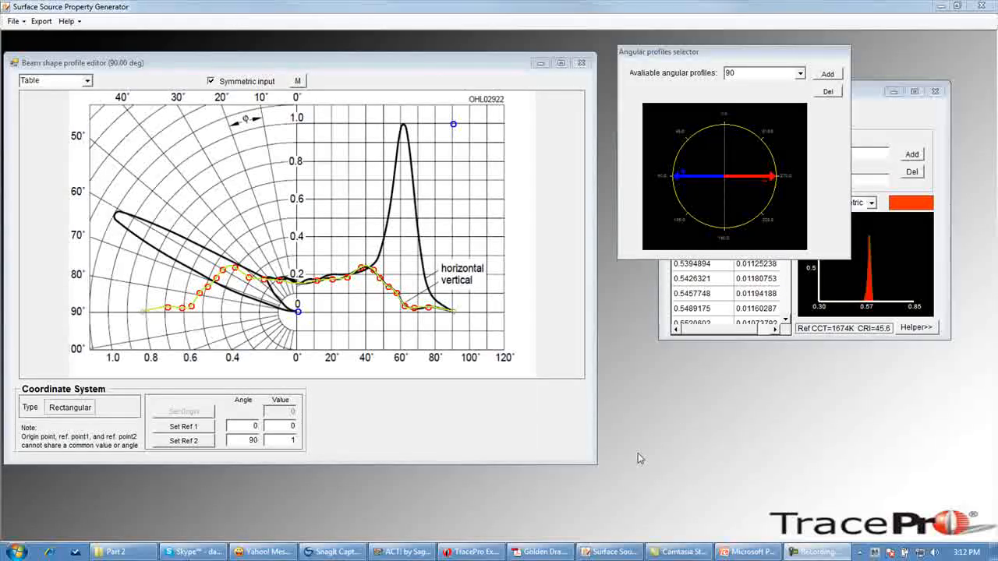
- Shrink the beam shape profile editor and open the 3D beam shape preview to inspect the source shape
left_click_drag(595, 466, 313, 358)
left_click_drag(503, 222, 495, 201)
left_click_drag(582, 439, 625, 471)
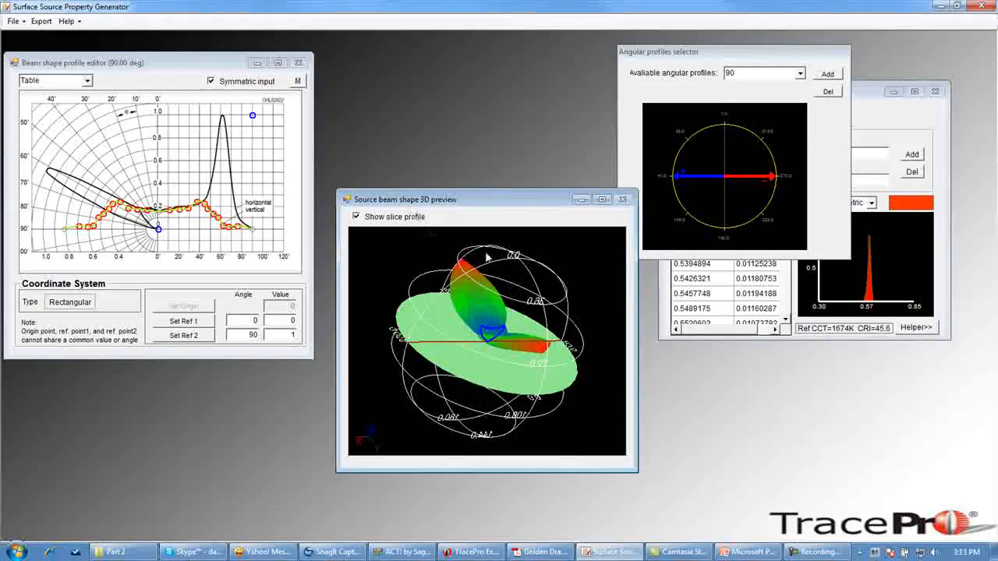
left_click_drag(580, 395, 399, 338)
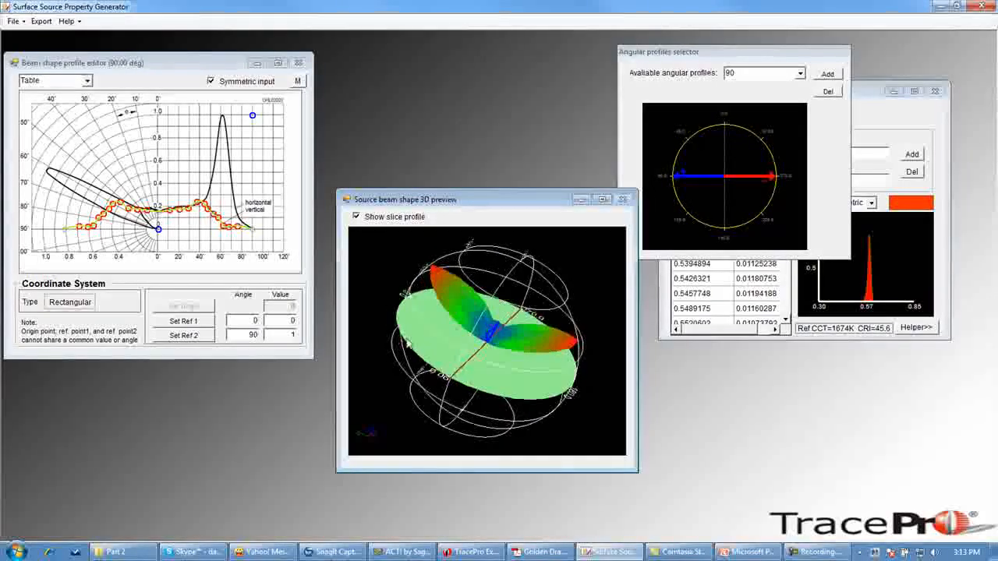
left_click_drag(597, 376, 419, 326)
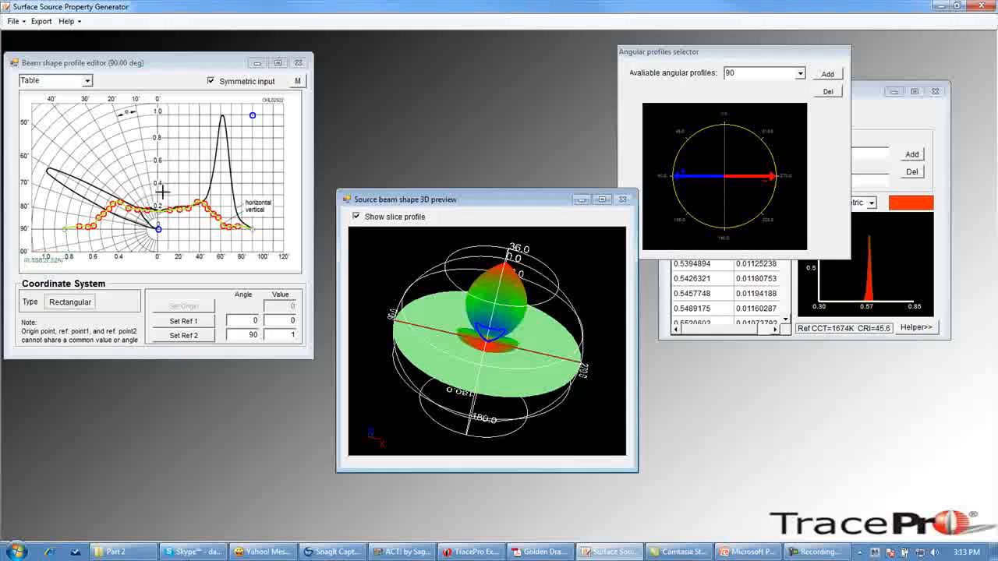
- Switch back to the 0 angular profile and orbit the 3D preview to examine the beam shape
left_click(802, 77)
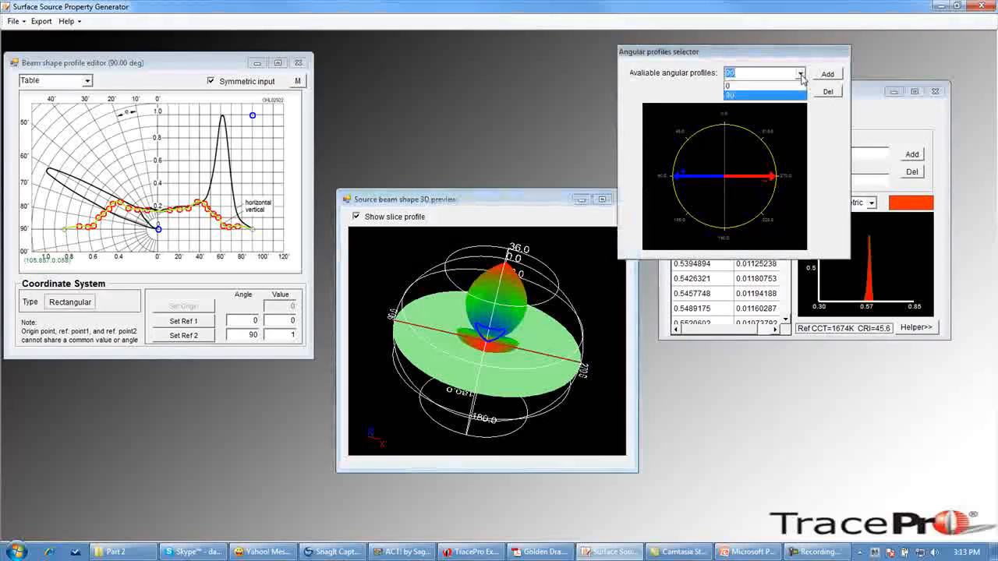
left_click(753, 87)
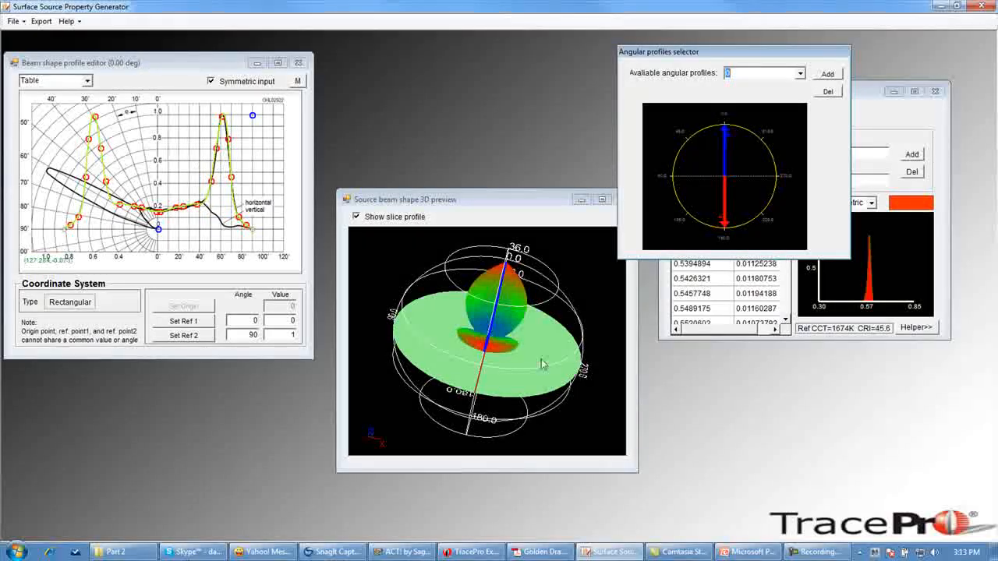
left_click_drag(587, 390, 410, 347)
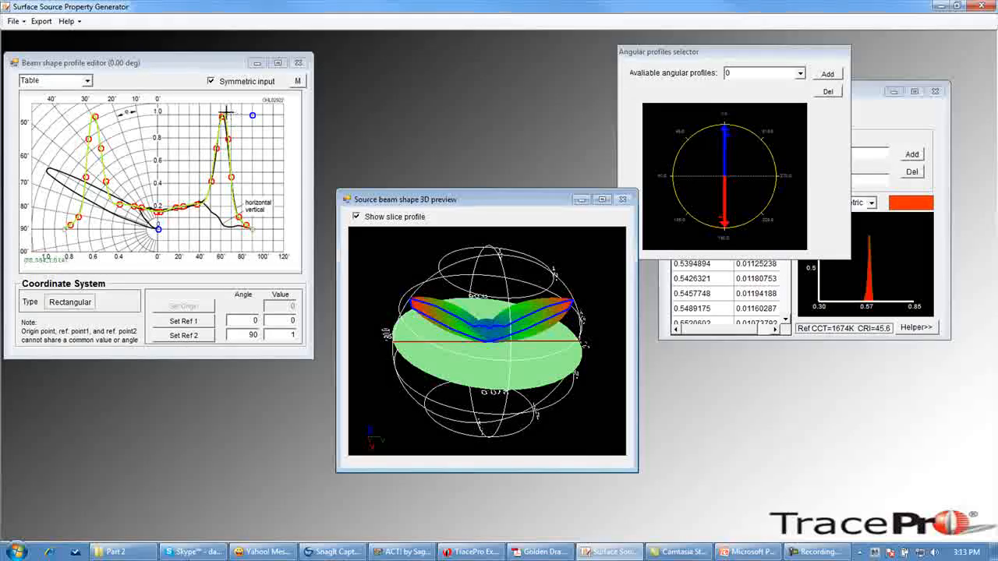
left_click_drag(474, 361, 544, 385)
left_click_drag(431, 358, 425, 356)
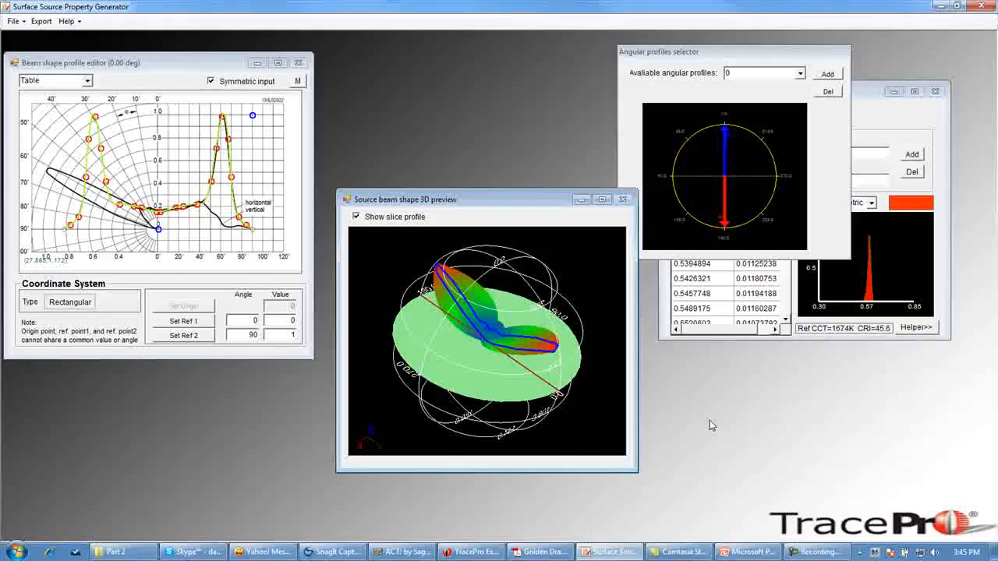
- Export to TracePro with catalog name Video Example, property name Asymmetric LED and description This is the video LED
left_click(41, 21)
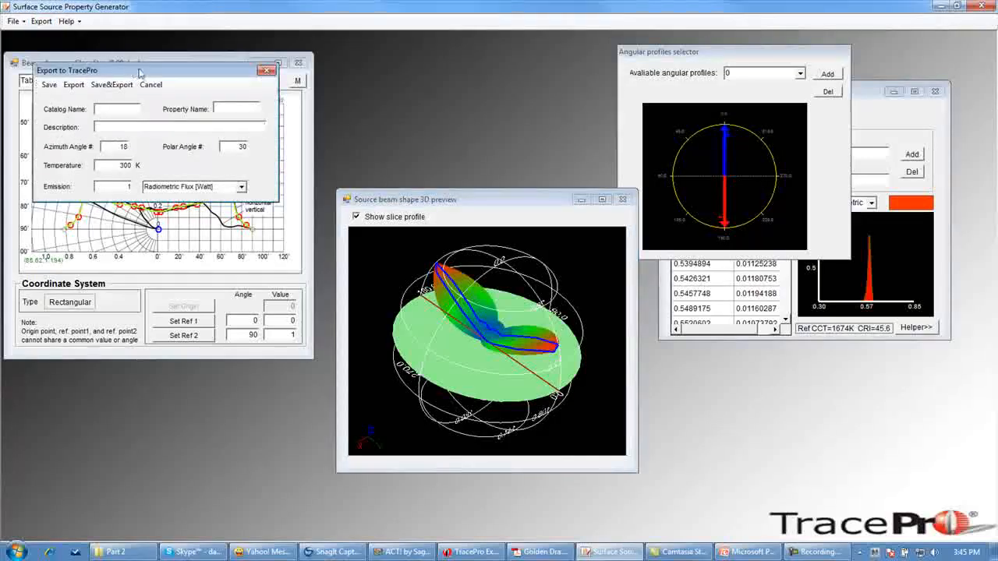
left_click_drag(165, 75, 482, 110)
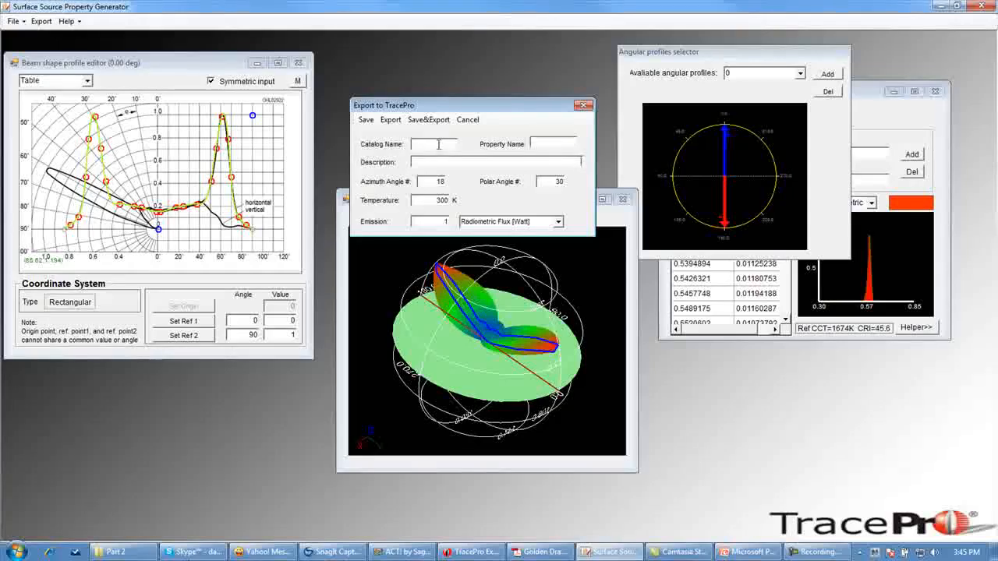
type("o Example")
type("Asymmetric")
type(" LED")
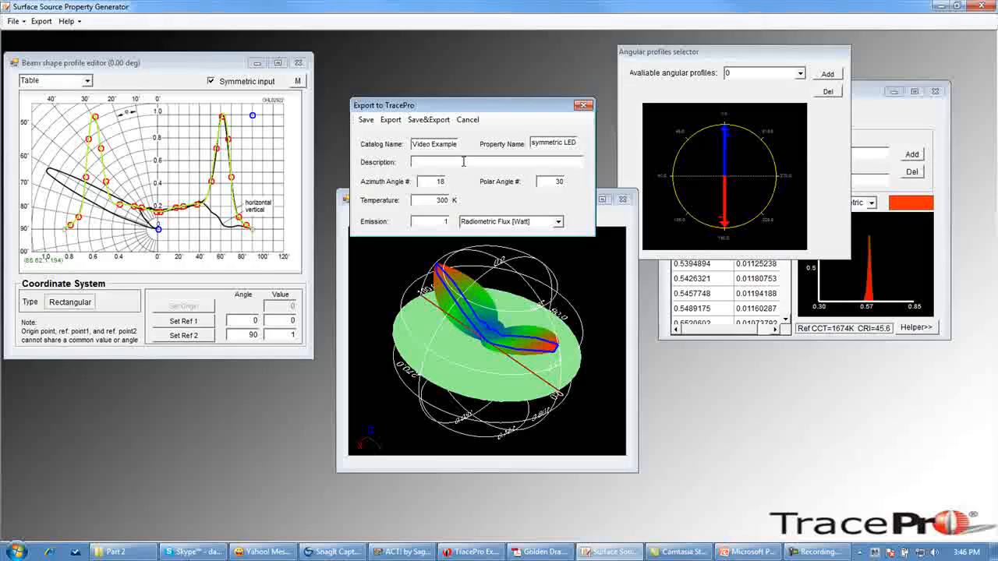
type("This is the dideo LED")
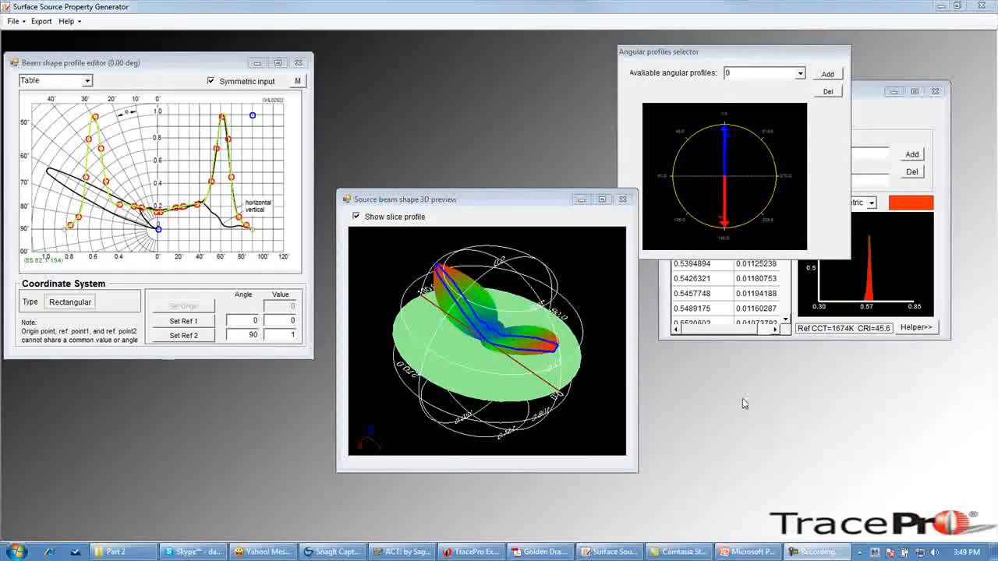
- Switch to TracePro and close the Message/Macro window
left_click(470, 552)
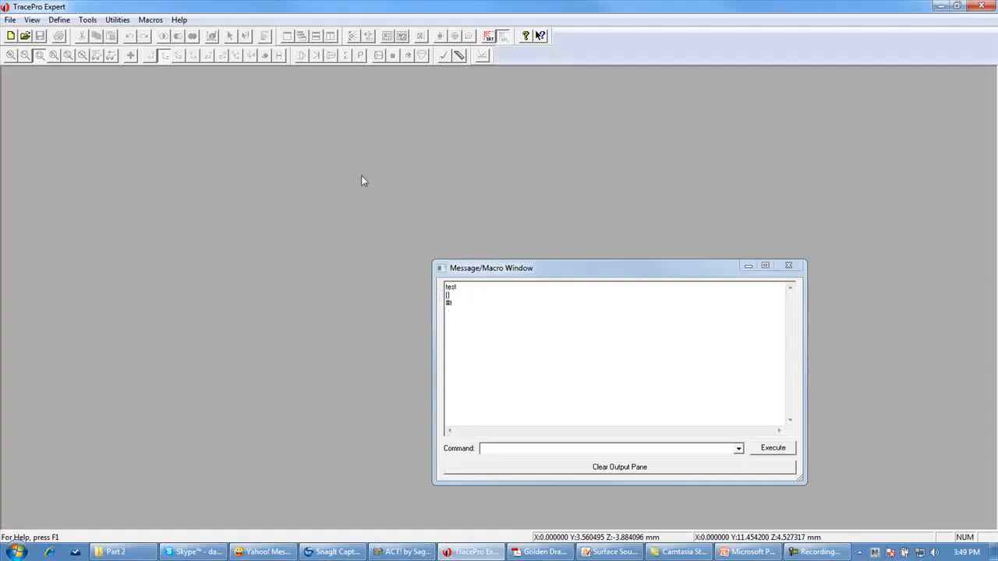
left_click(788, 265)
- Open the Surface Source Properties editor
left_click(61, 21)
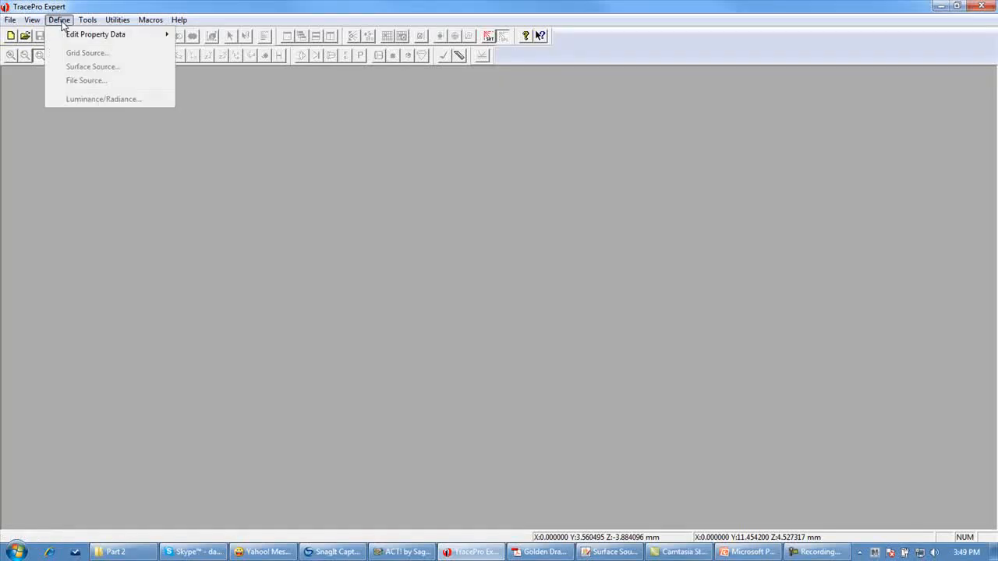
mouse_move(71, 38)
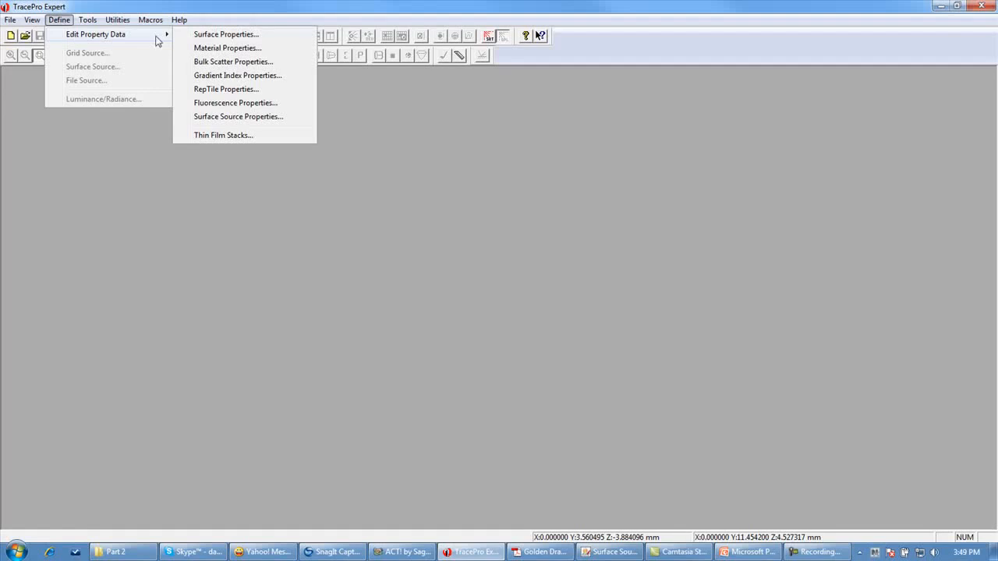
left_click(222, 117)
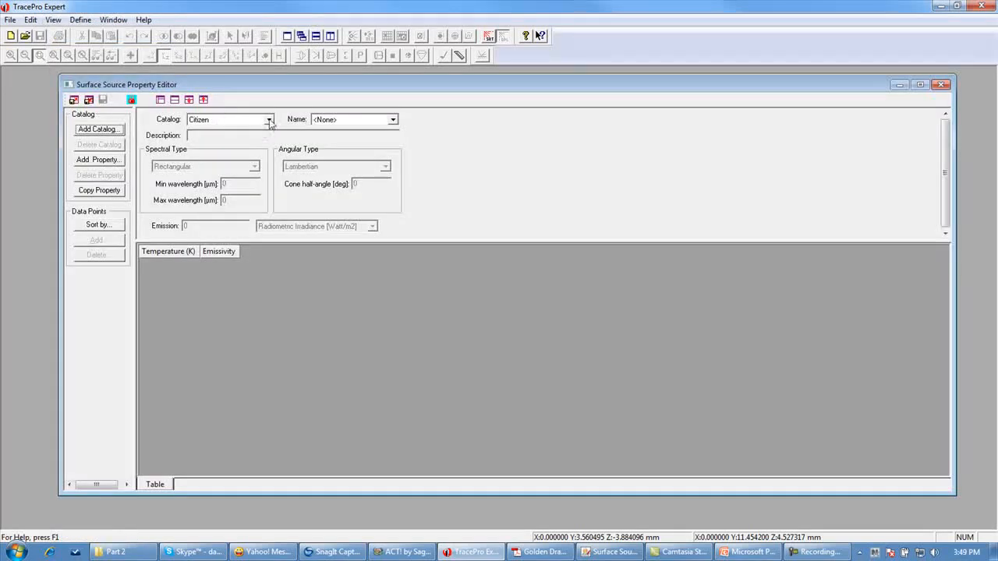
- Select the Video Example catalog and its Asymmetric LED property
left_click(269, 119)
left_click_drag(271, 158, 268, 222)
left_click(231, 295)
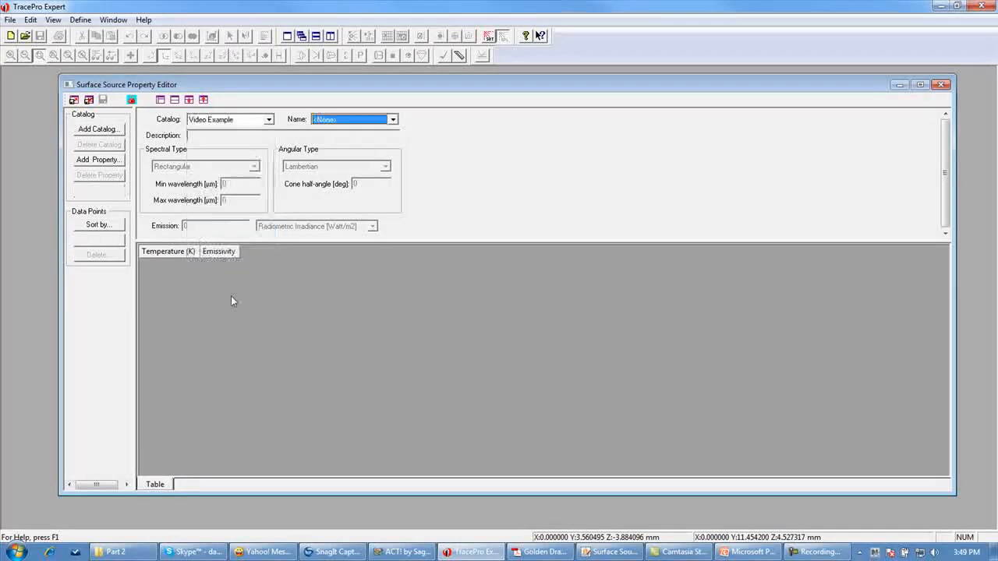
left_click(394, 120)
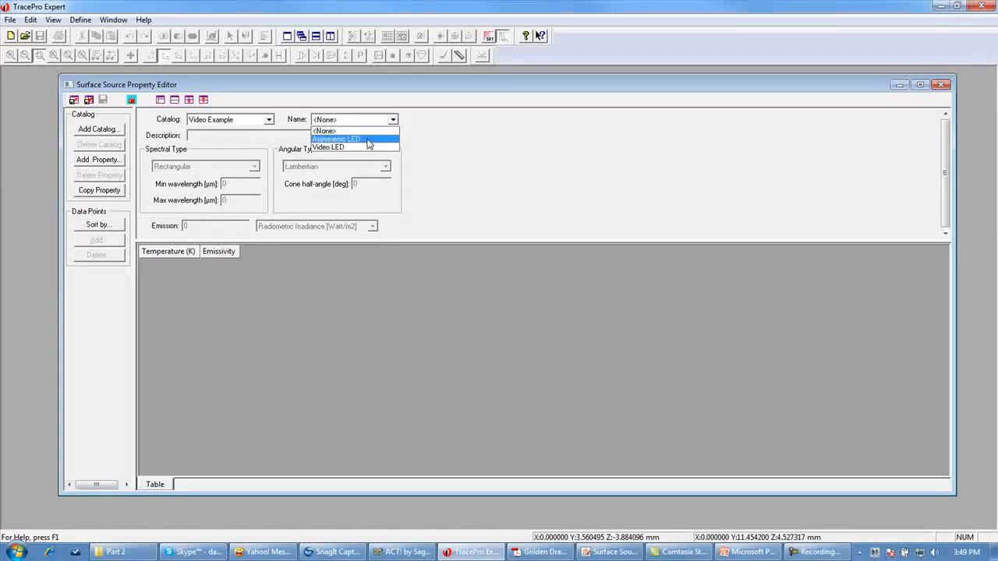
left_click(368, 140)
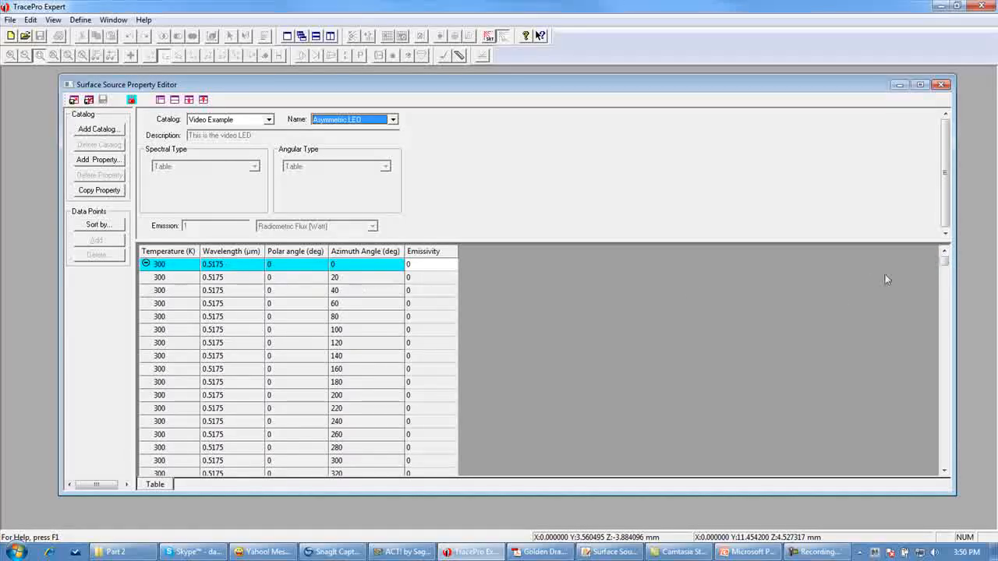
- Scroll through the Asymmetric LED data table, then close the property editor
left_click_drag(944, 263, 906, 455)
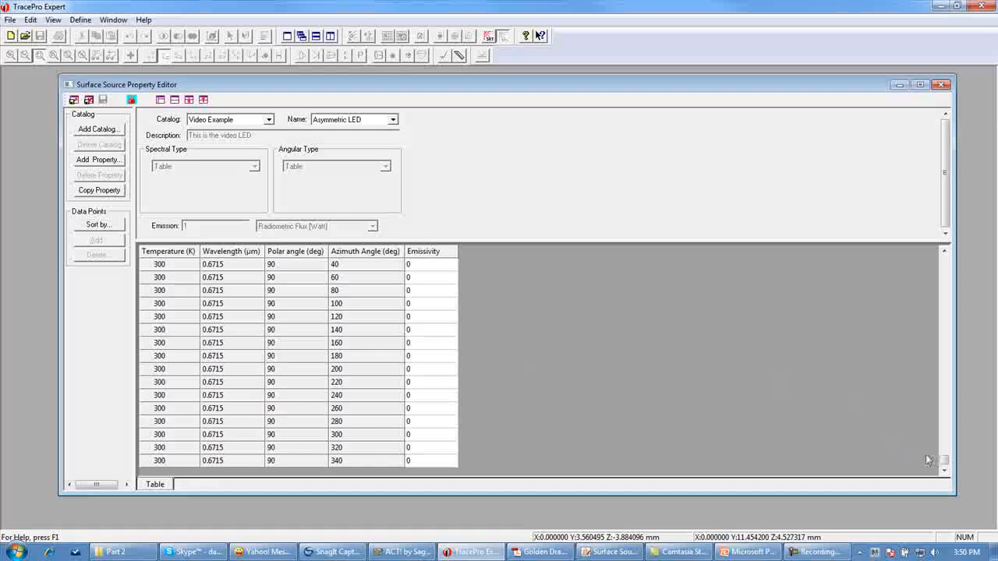
left_click_drag(945, 463, 945, 298)
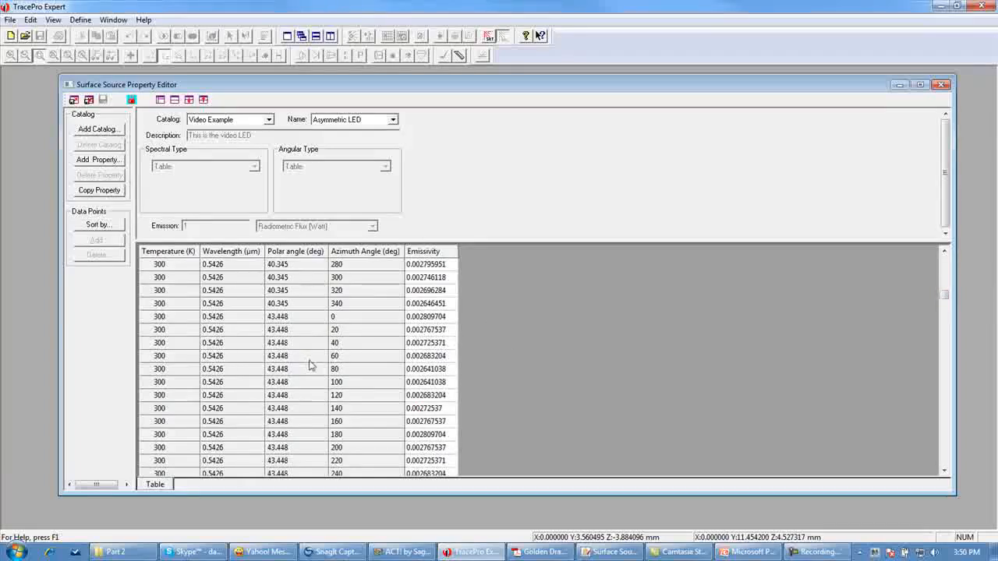
left_click(941, 85)
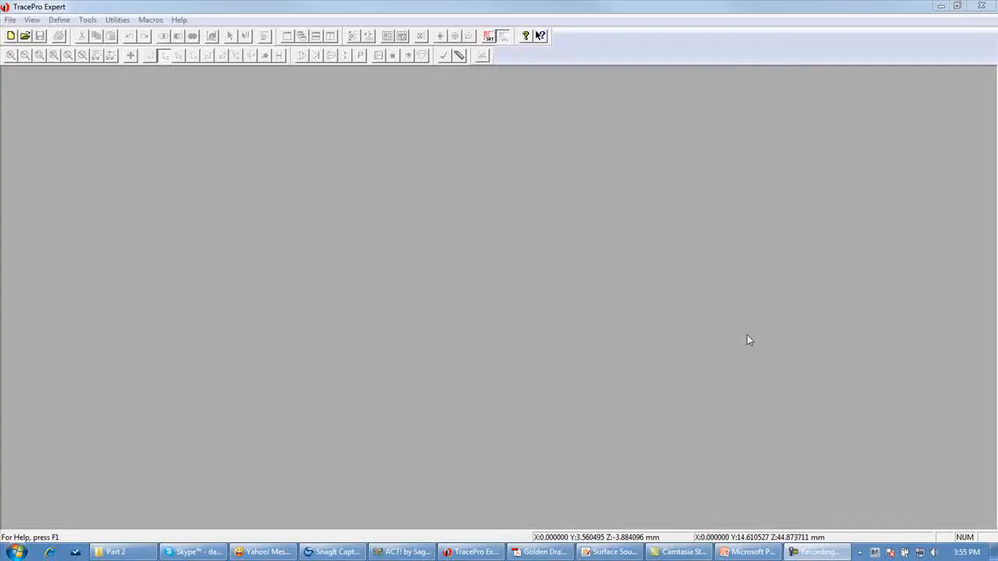
- Create a new model and insert a 1 x 1 x 1 block primitive named Block 1 at the origin
left_click(11, 36)
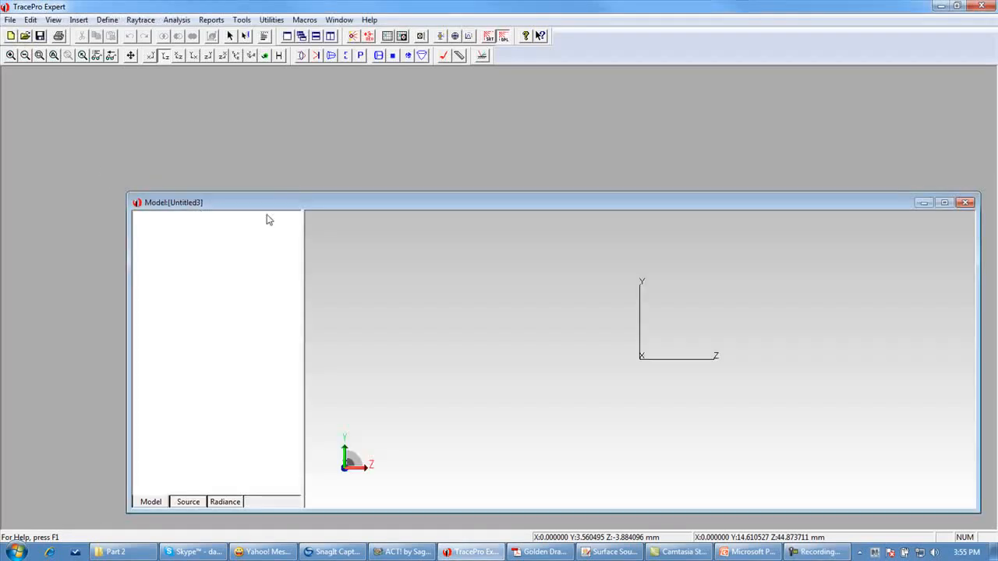
left_click_drag(395, 203, 316, 139)
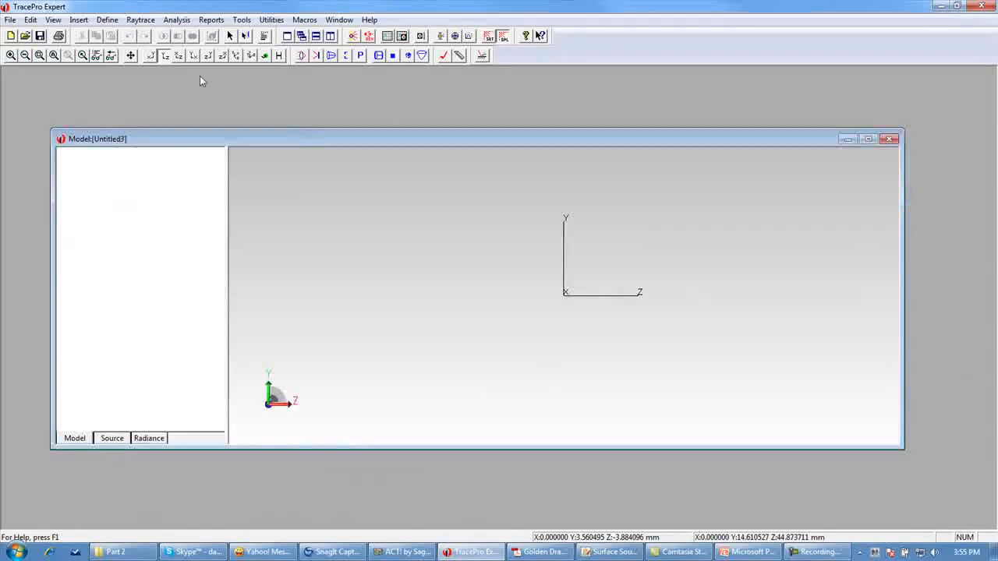
left_click(79, 20)
left_click(113, 108)
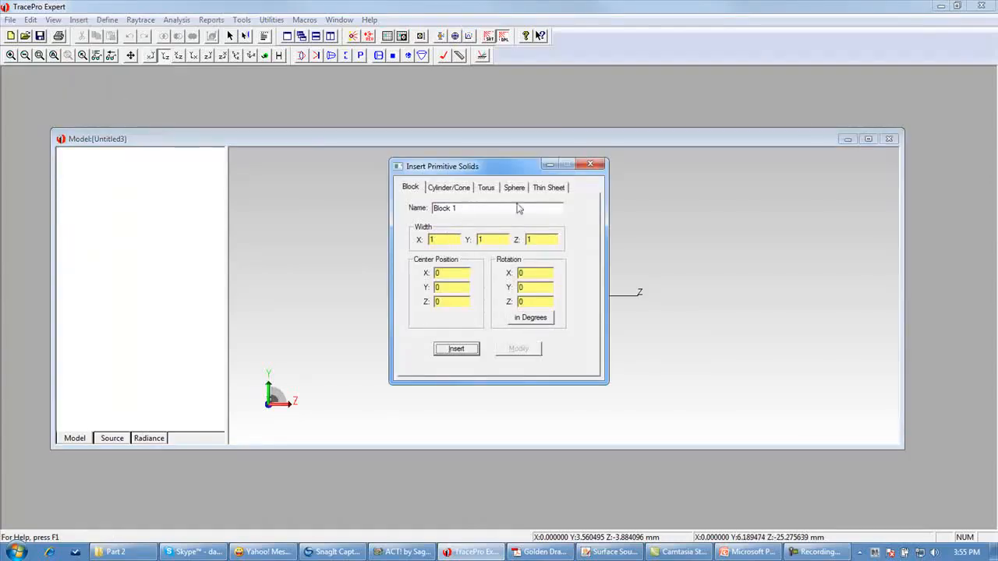
left_click(458, 350)
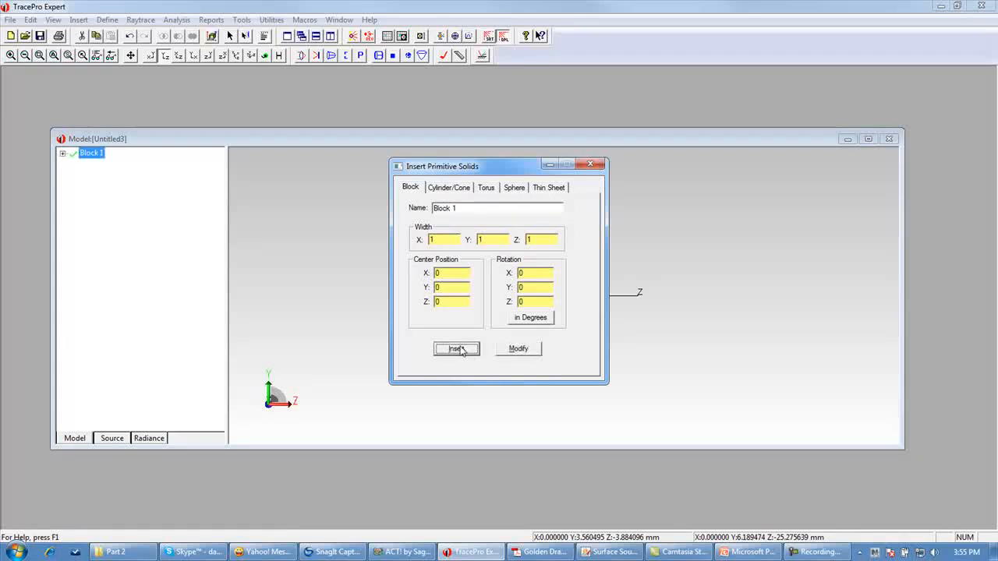
- Close the primitive dialog, zoom to fit the block, and expand Block 1 to select Surface 0
left_click(591, 164)
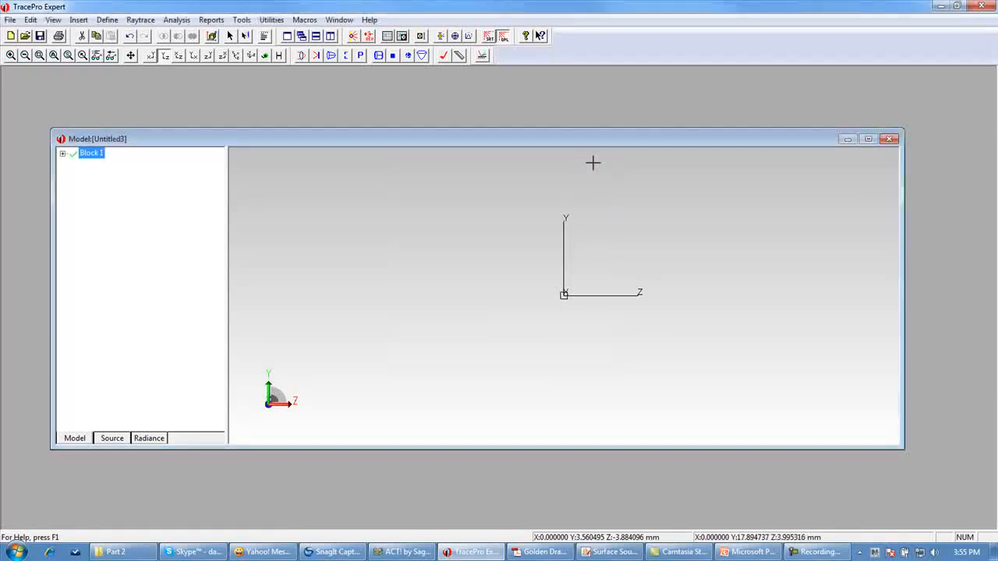
left_click(53, 56)
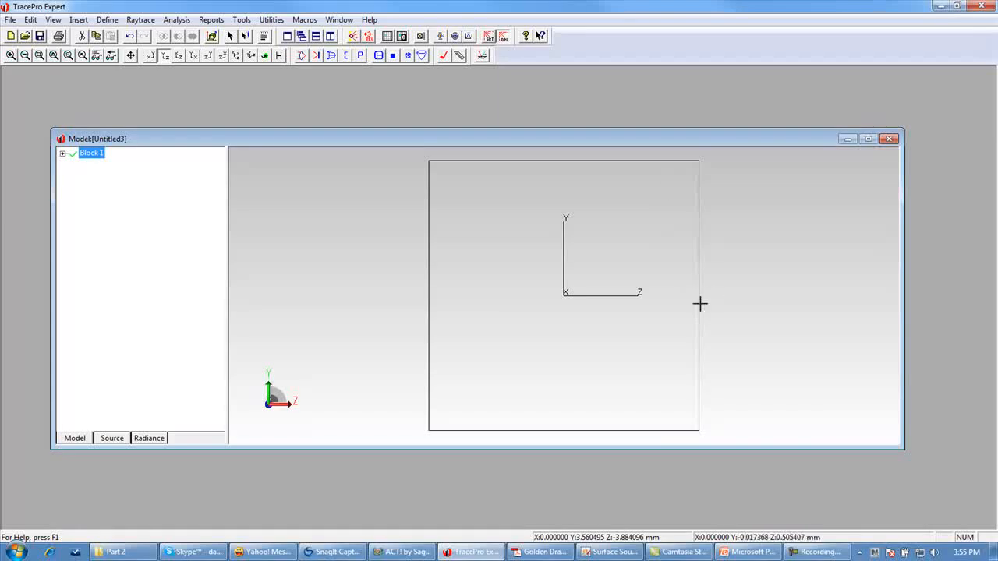
left_click(62, 154)
left_click(96, 166)
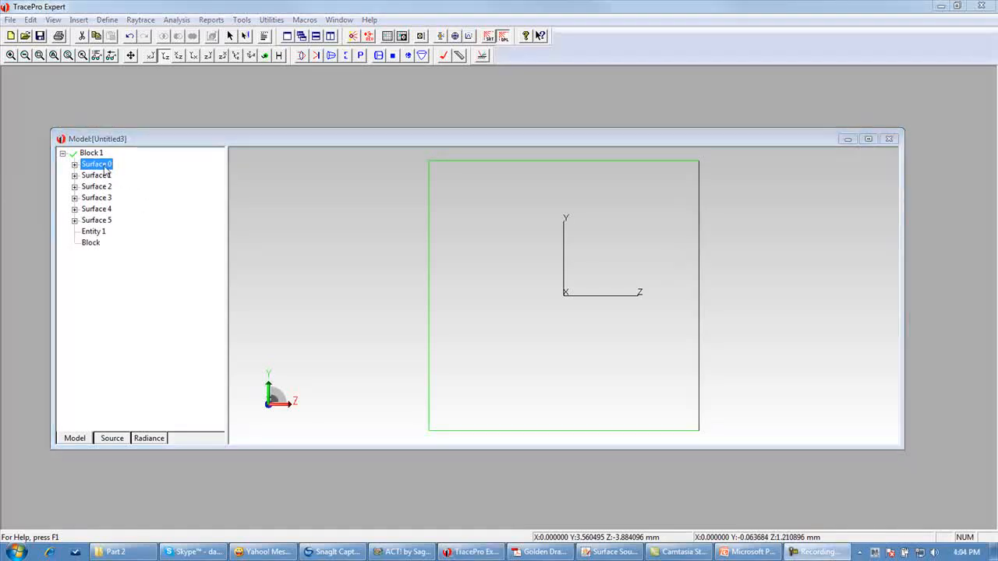
- Open Surface 0's Surface Source properties and set the emission type to Source Property
right_click(99, 169)
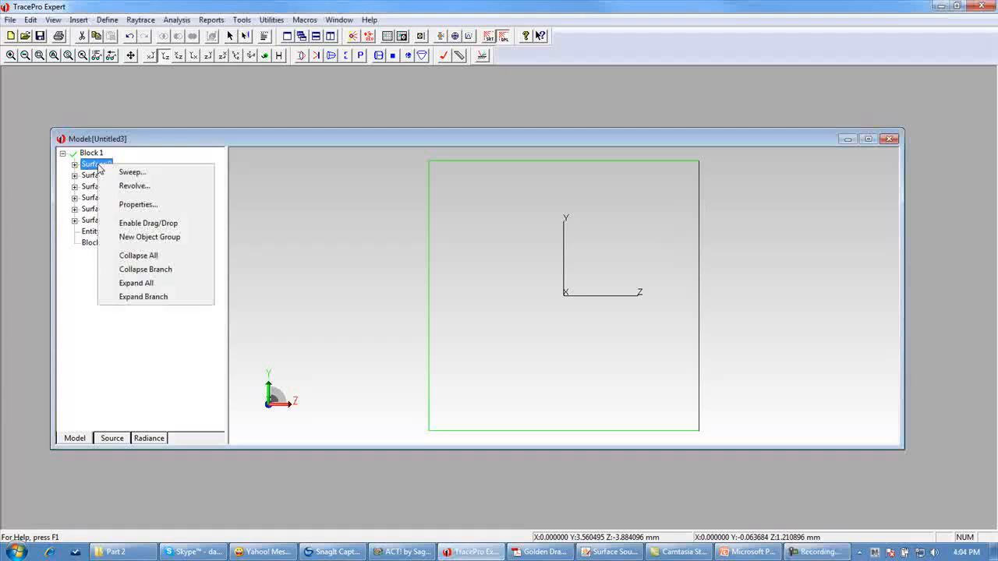
left_click(139, 205)
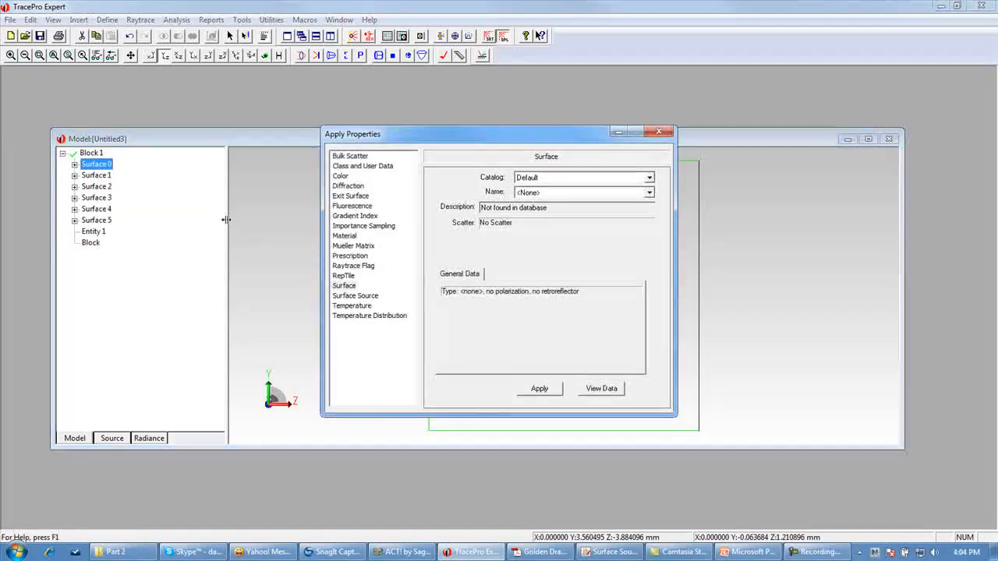
left_click(362, 297)
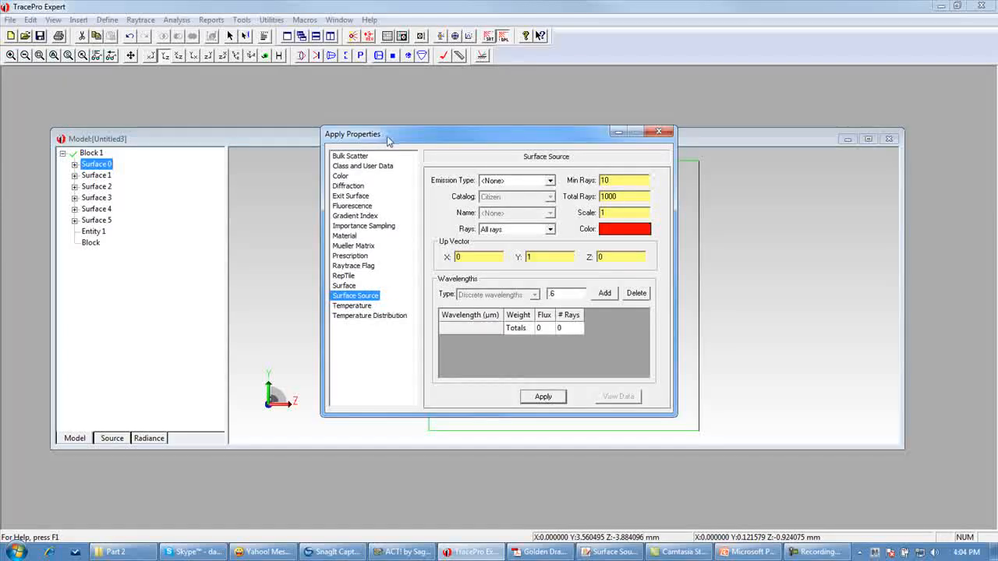
left_click(549, 180)
left_click(531, 201)
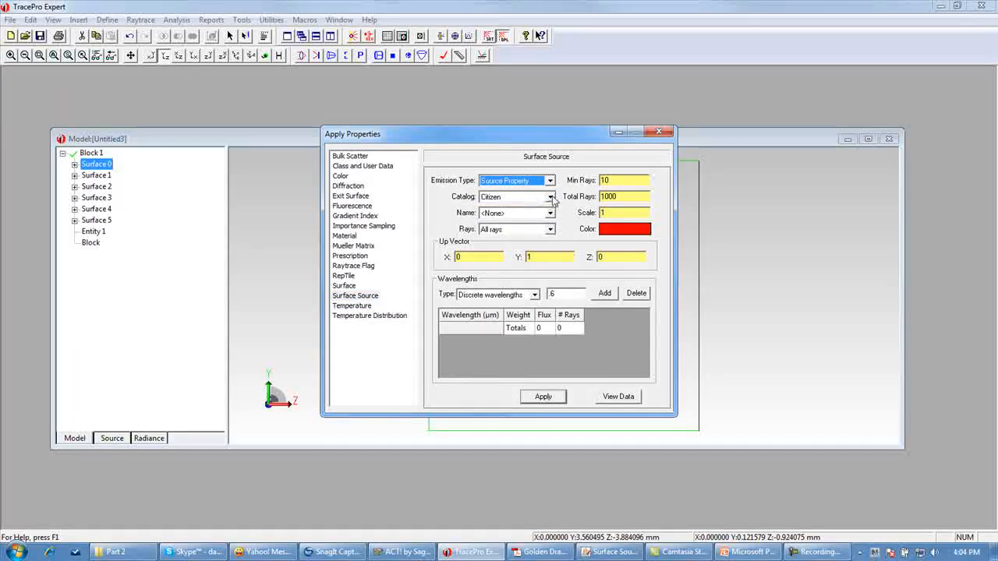
- Choose the Video Example catalog and the Asymmetric LED source property
left_click(551, 197)
scroll(546, 230, "down", 3)
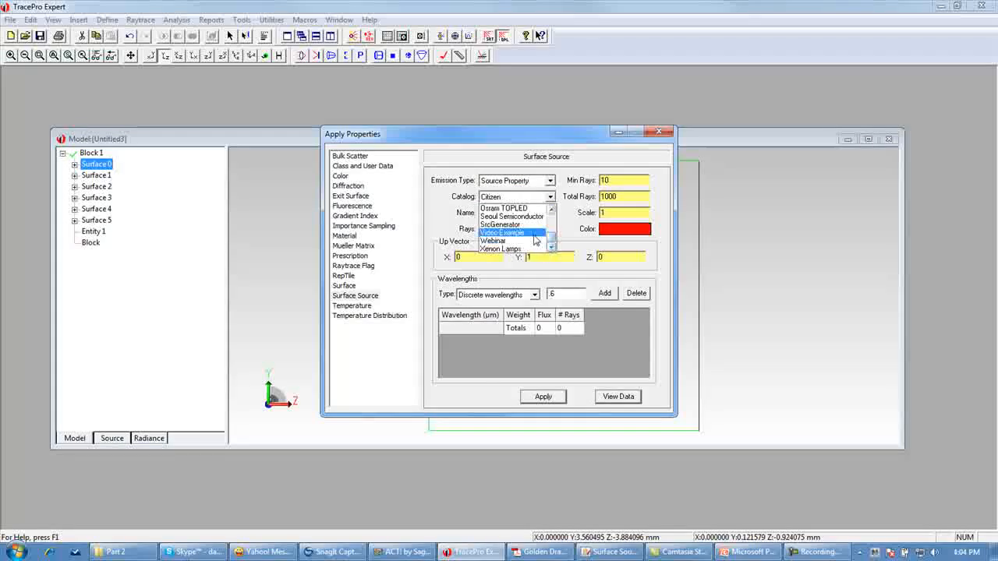
left_click(535, 234)
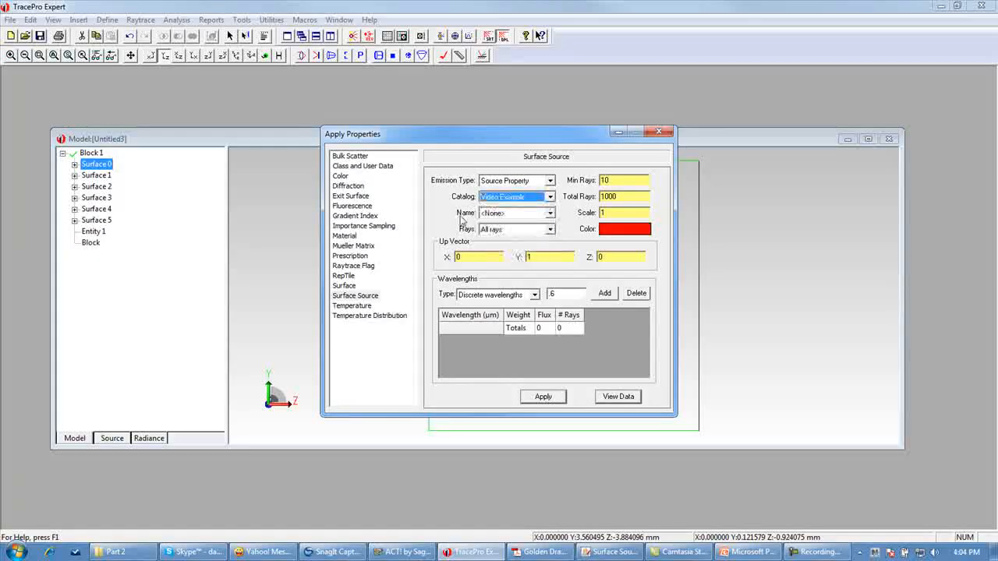
left_click(550, 214)
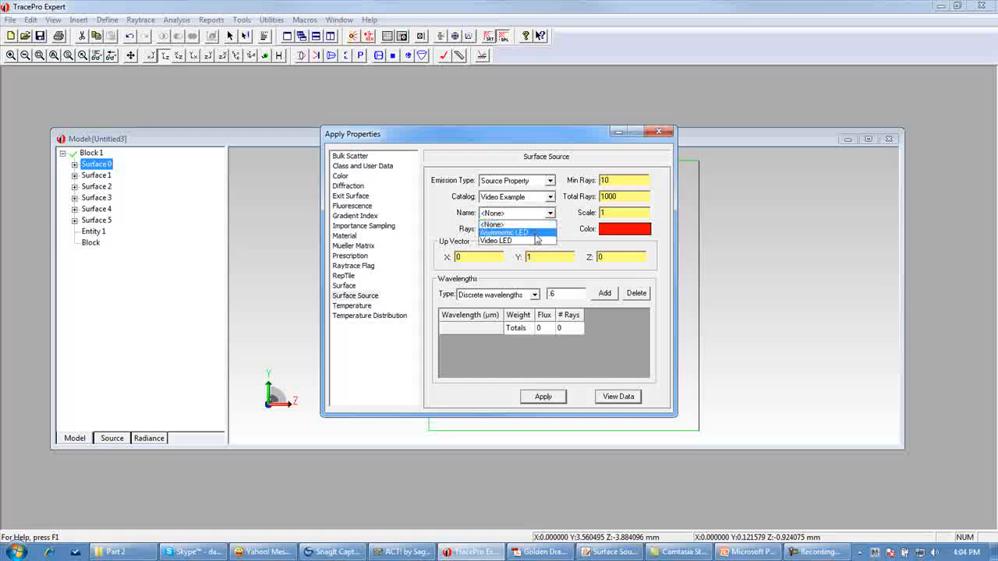
left_click(536, 234)
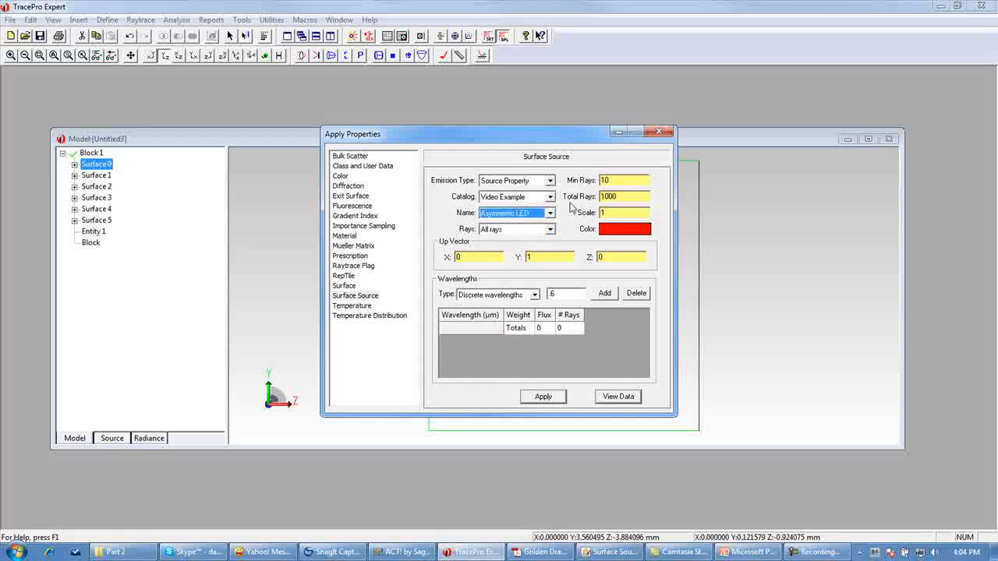
- Set 100000 total rays and a 0.6 µm wavelength, then apply the surface source to Surface 0
left_click(626, 195)
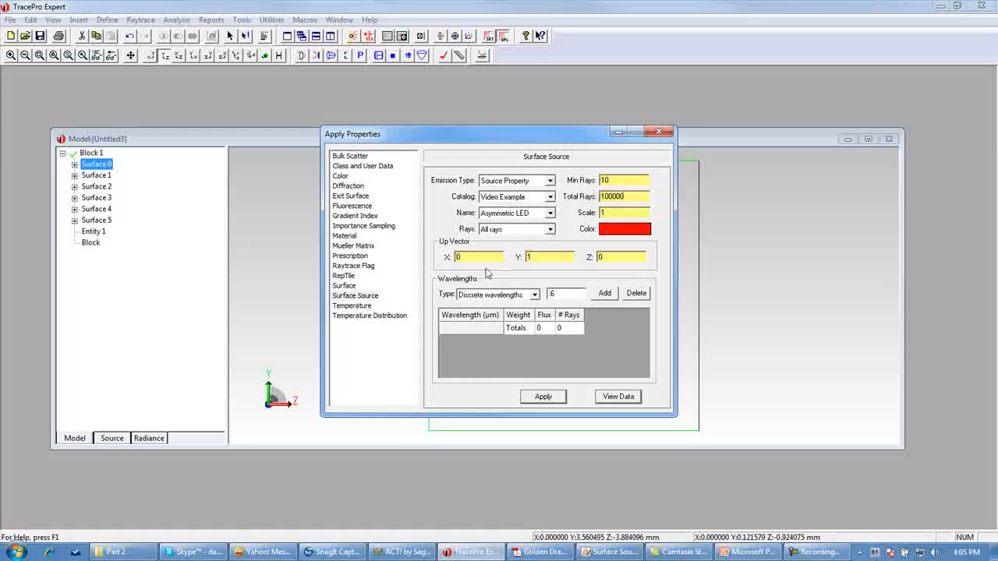
double_click(562, 293)
double_click(535, 296)
left_click(608, 295)
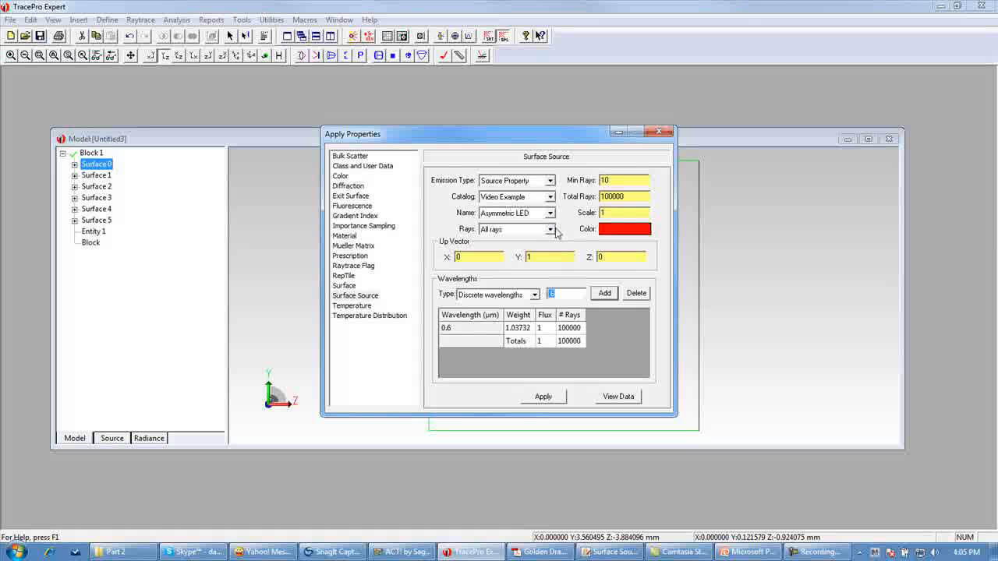
left_click(544, 398)
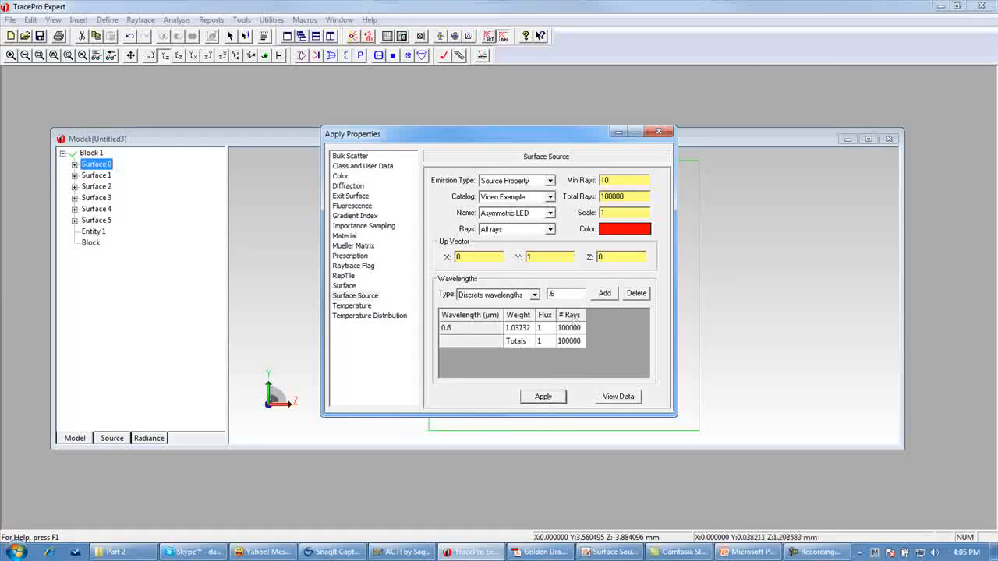
left_click(667, 132)
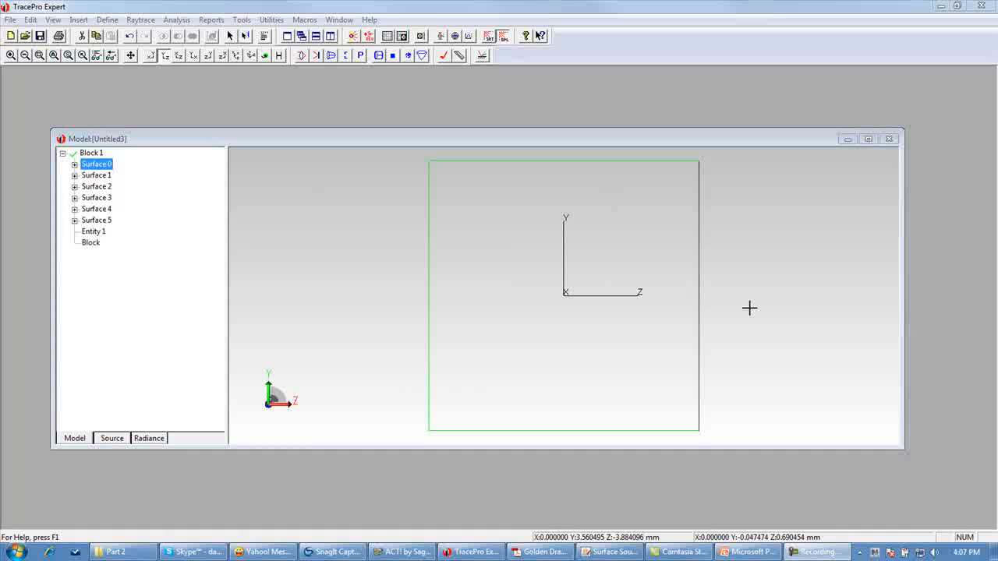
- Trace rays and open a rectangular candela distribution plot, enlarging its window
left_click(351, 36)
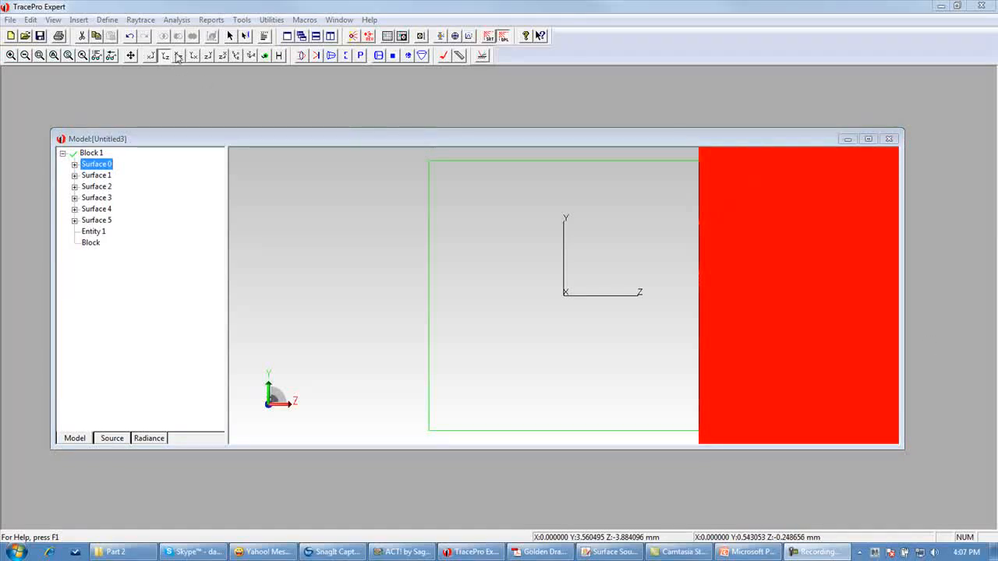
left_click(175, 21)
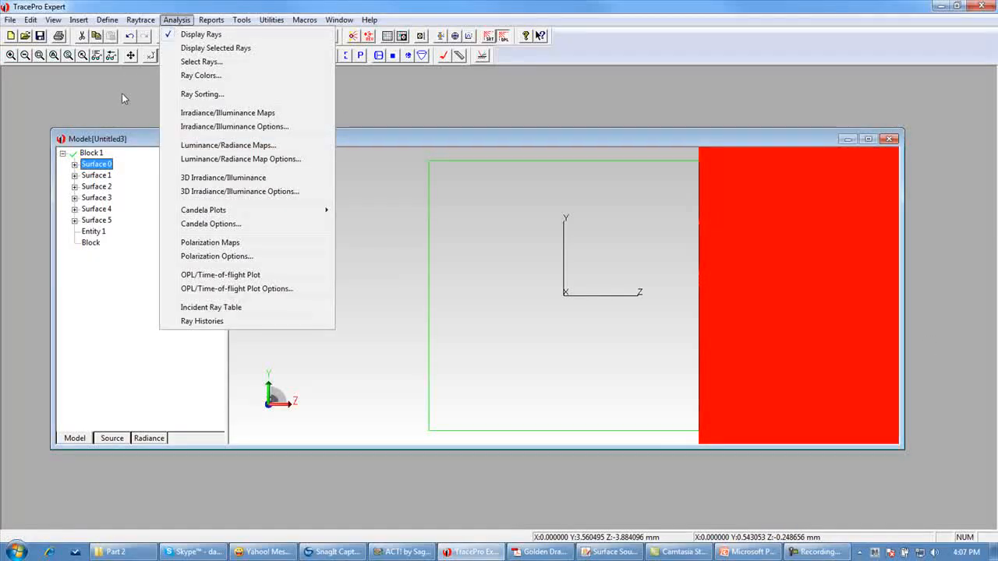
mouse_move(219, 218)
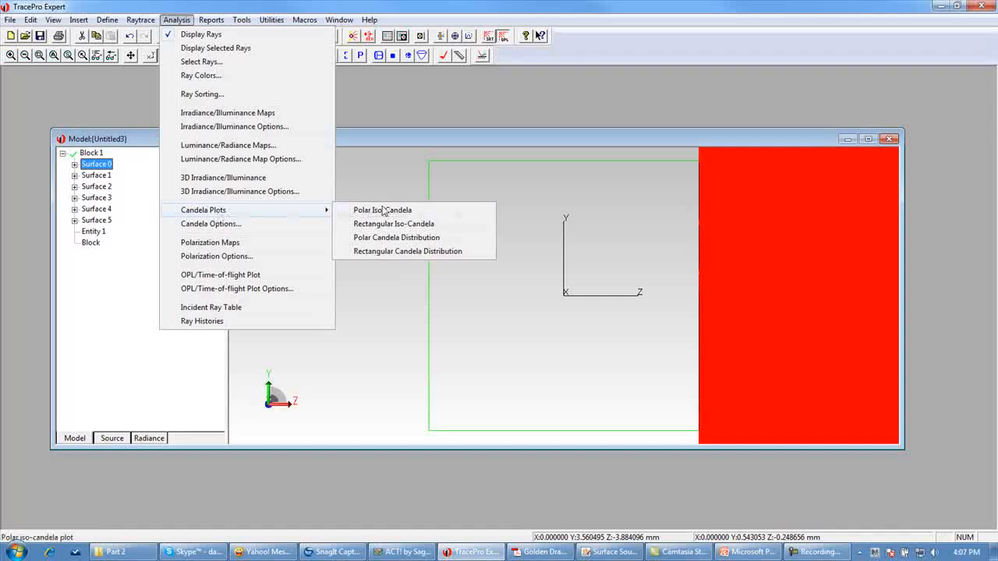
left_click(383, 257)
left_click_drag(494, 223, 443, 156)
left_click_drag(941, 462, 949, 478)
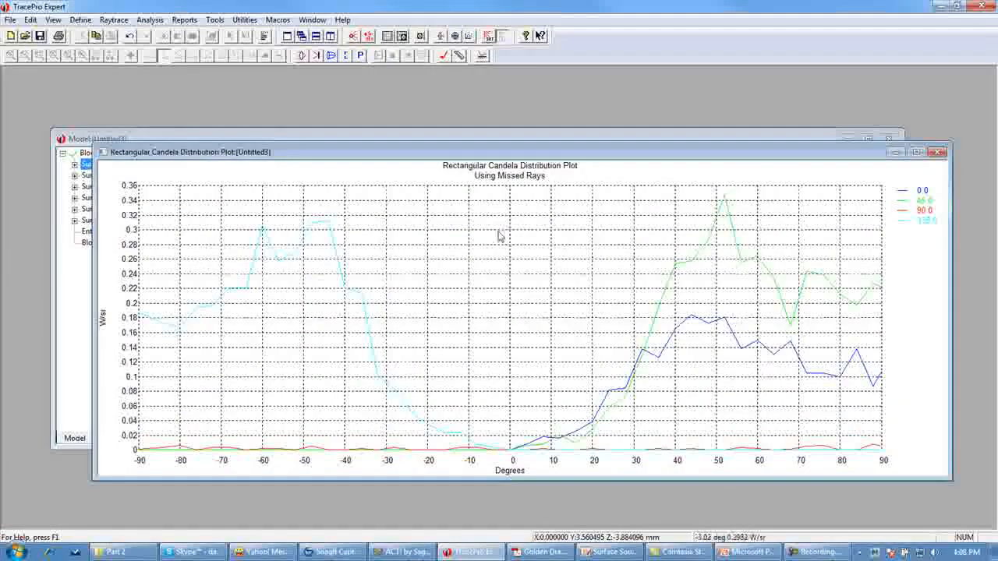
- Set the candela normal vector to 0, 0, 1 and the up vector to 0, 1, 0, and apply
right_click(441, 243)
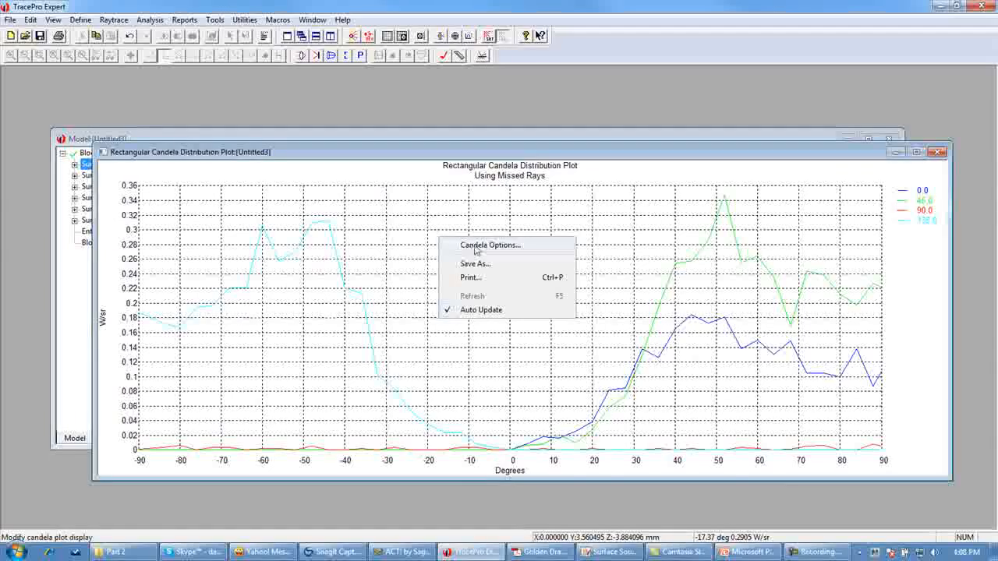
left_click(475, 247)
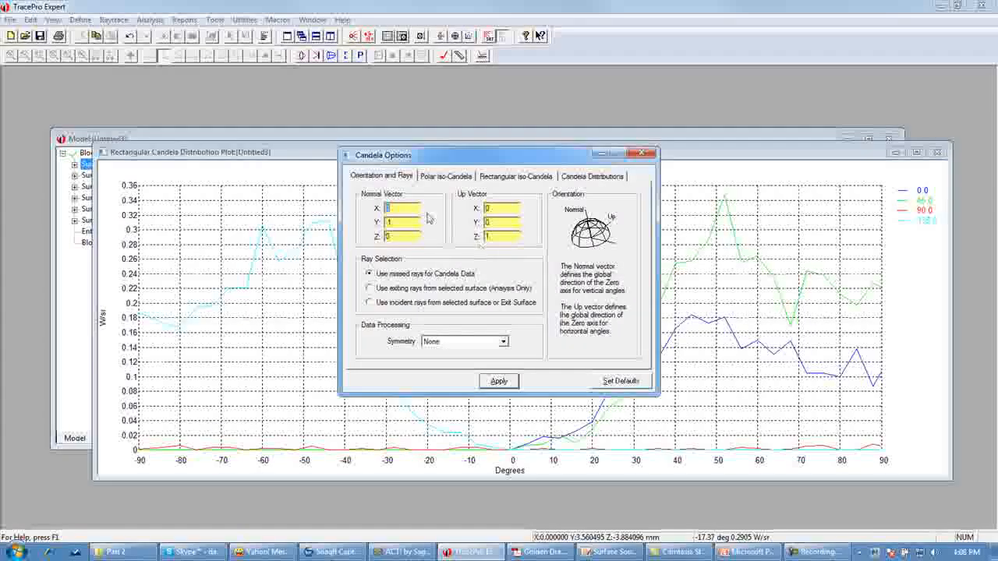
double_click(381, 223)
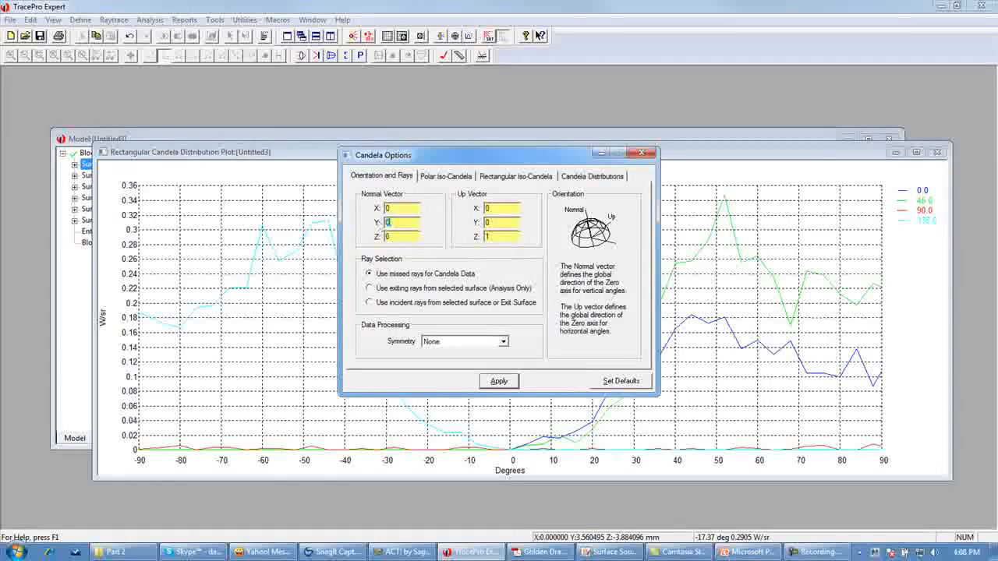
type("1")
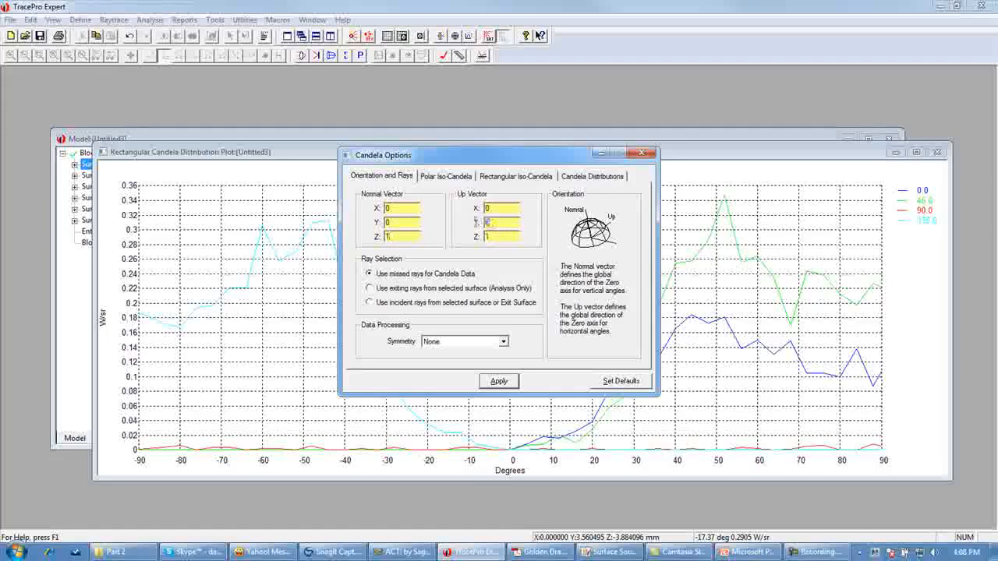
type("1")
key("Tab")
left_click(499, 384)
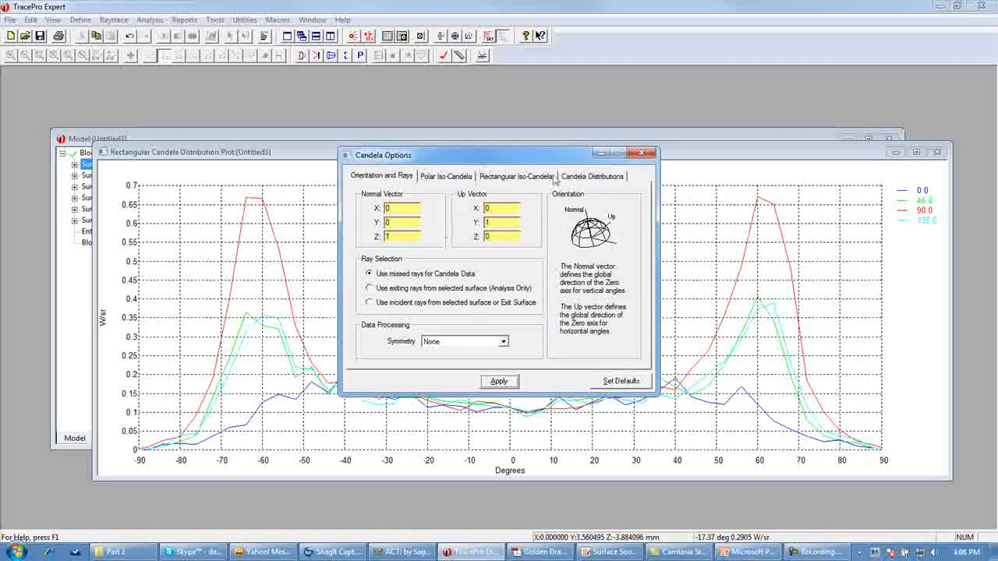
- Enable smoothing with 2 horizontal angles in the candela distribution options and apply
left_click(587, 180)
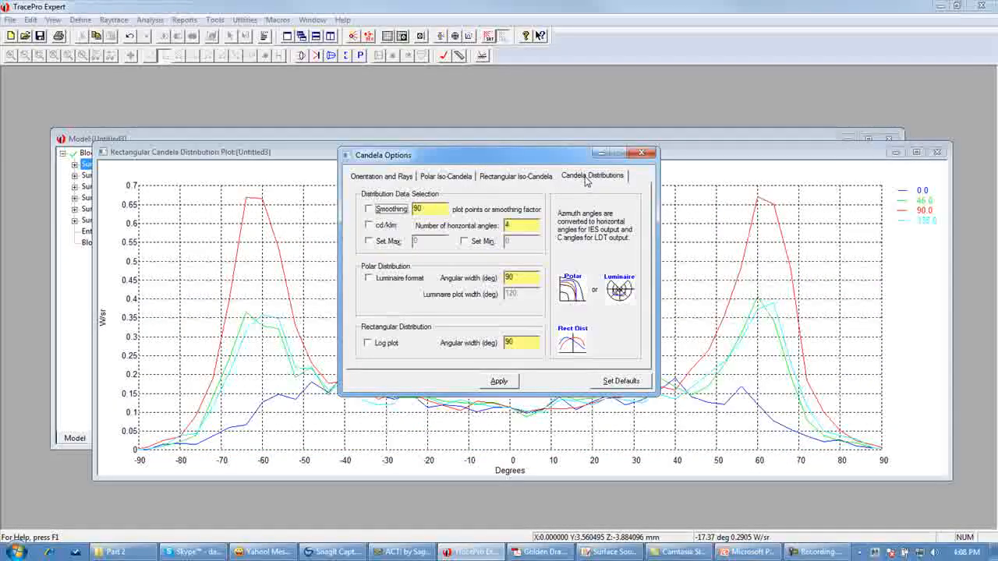
left_click(369, 210)
double_click(513, 226)
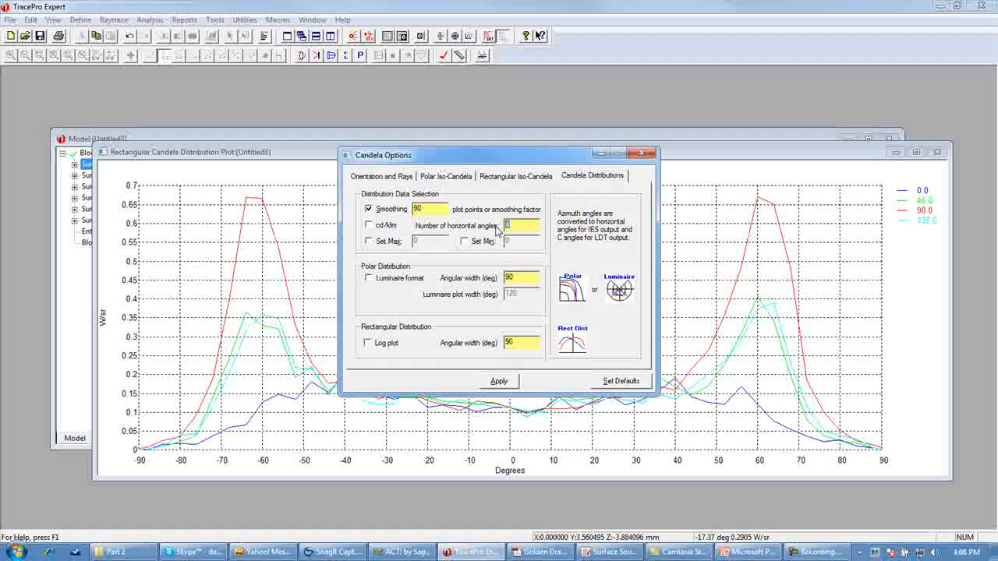
left_click(499, 382)
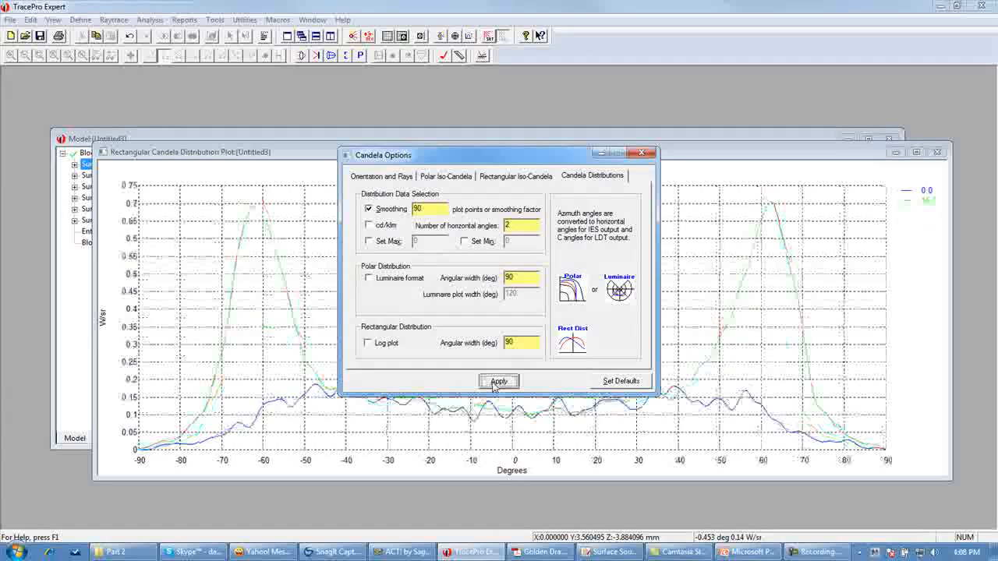
left_click(644, 155)
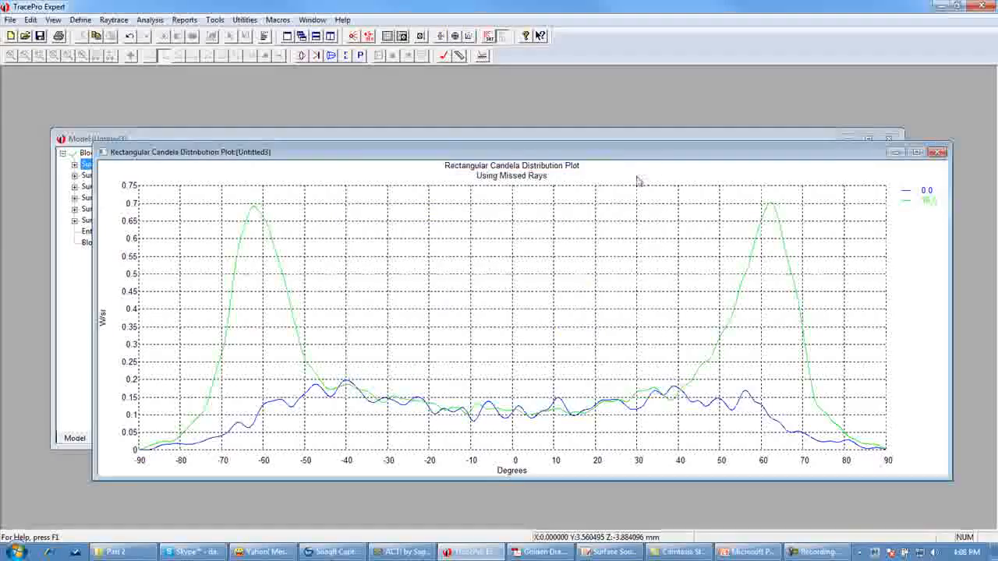
- Compare the candela plot with the radiation characteristic in the Golden Dragon datasheet
left_click_drag(608, 153, 579, 95)
left_click_drag(920, 423, 721, 493)
left_click_drag(532, 101, 713, 103)
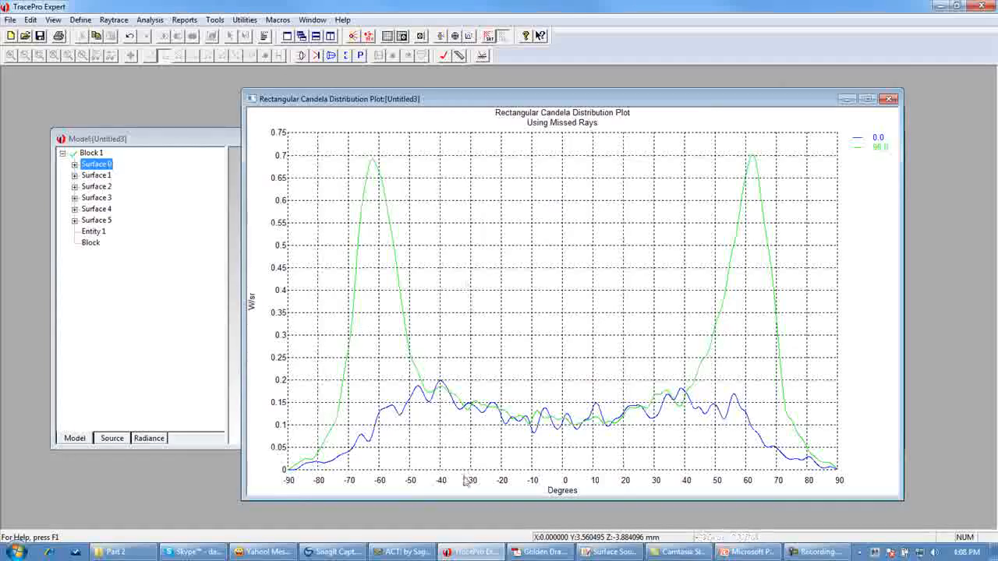
left_click(537, 551)
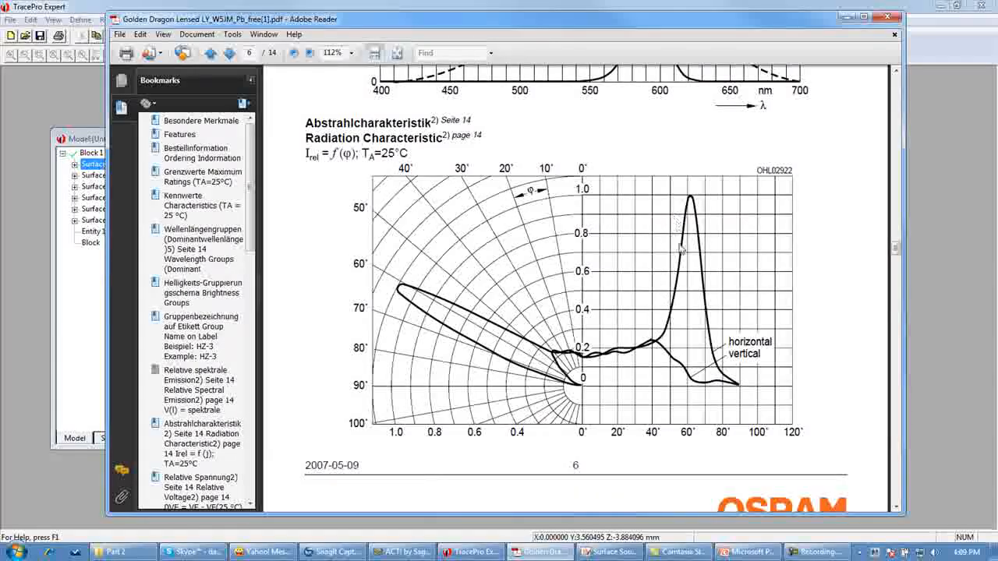
left_click(846, 16)
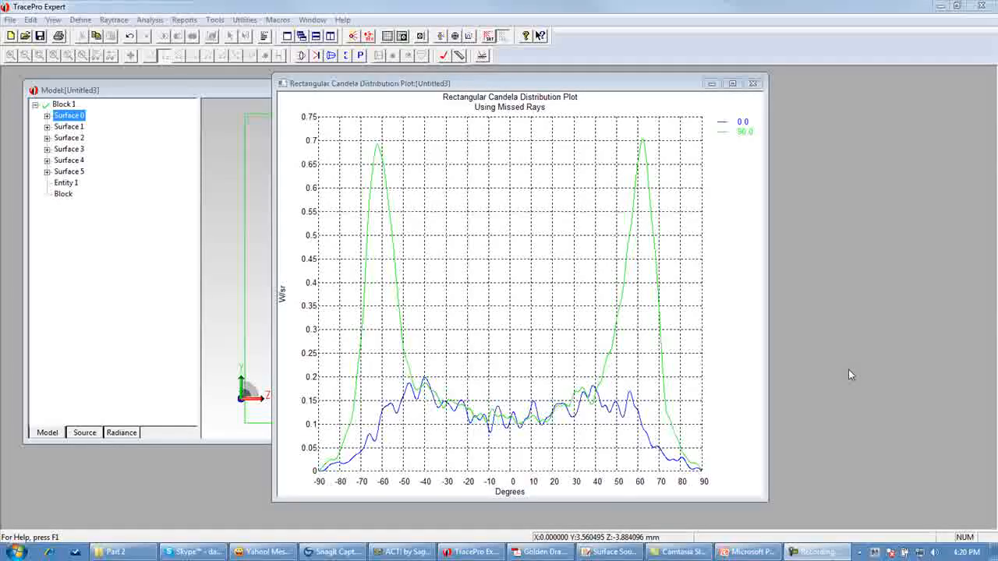
- Tile the model window and the candela plot window vertically
left_click(209, 94)
left_click(339, 20)
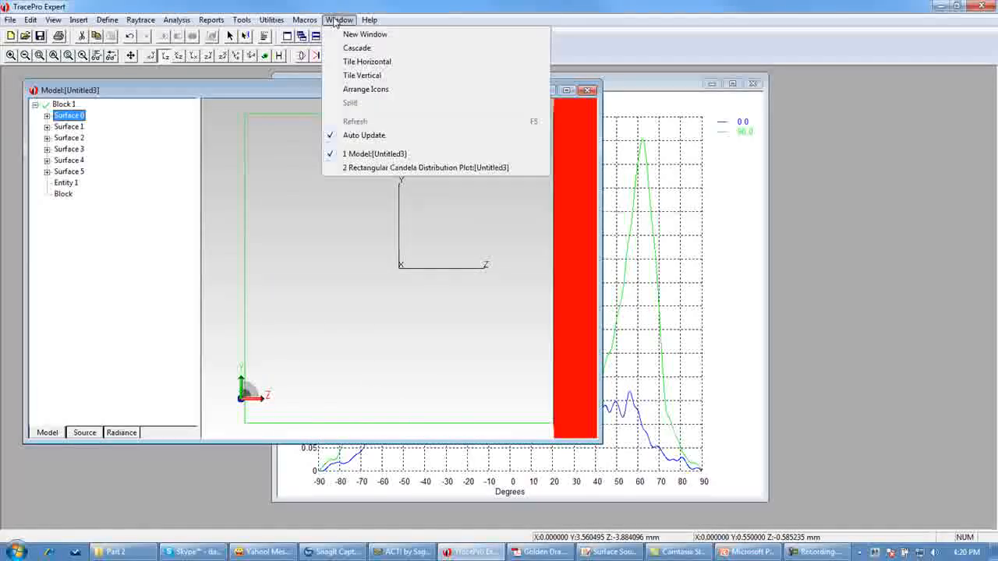
left_click(361, 77)
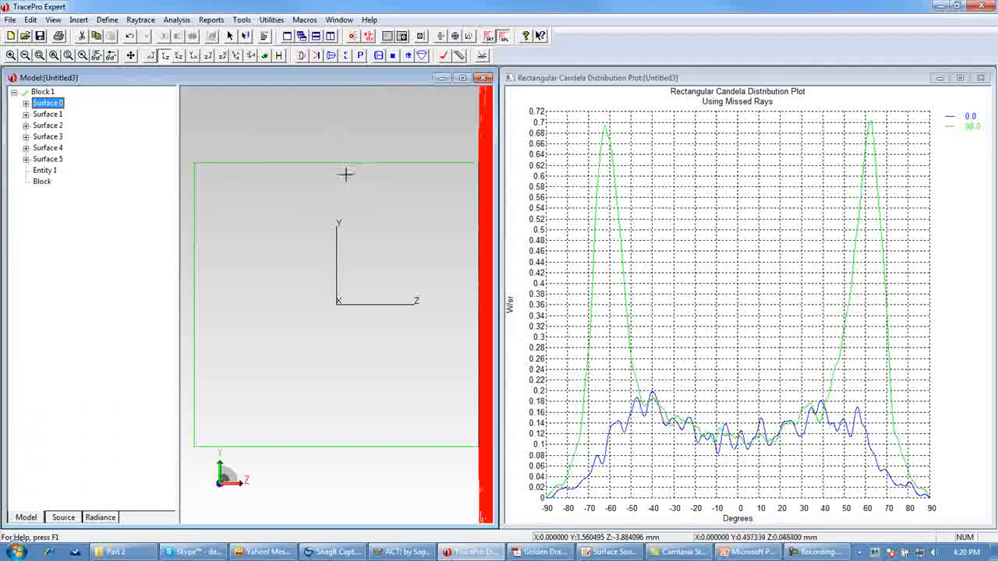
- Set Surface 0's surface source up vector to 1, 0, 0, apply it, and trace rays again
right_click(54, 106)
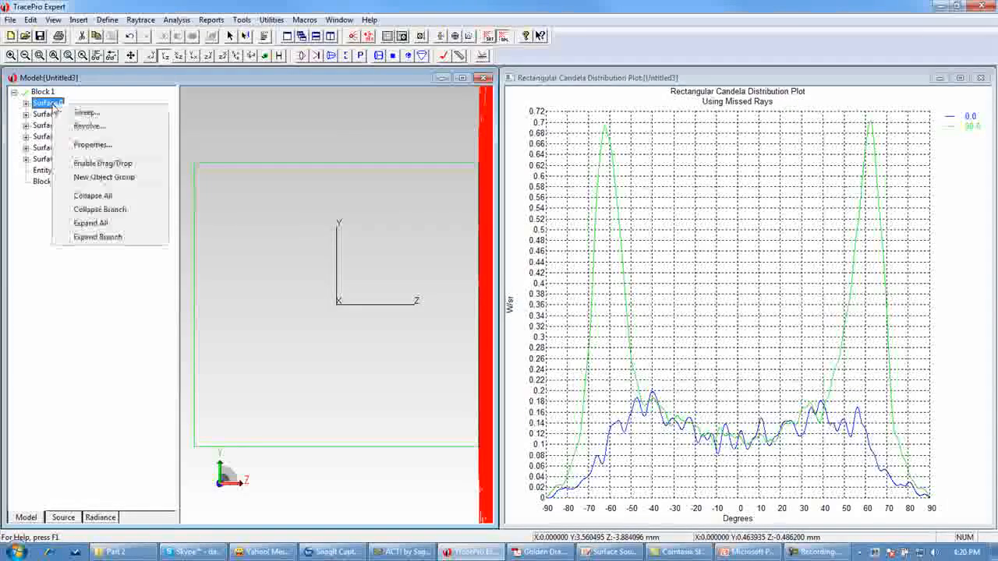
left_click(95, 145)
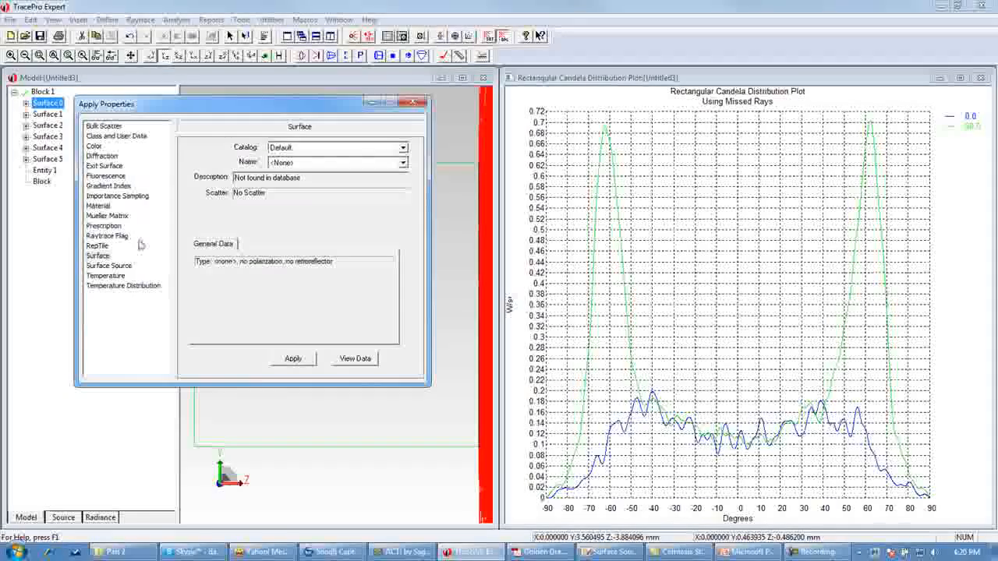
left_click(123, 265)
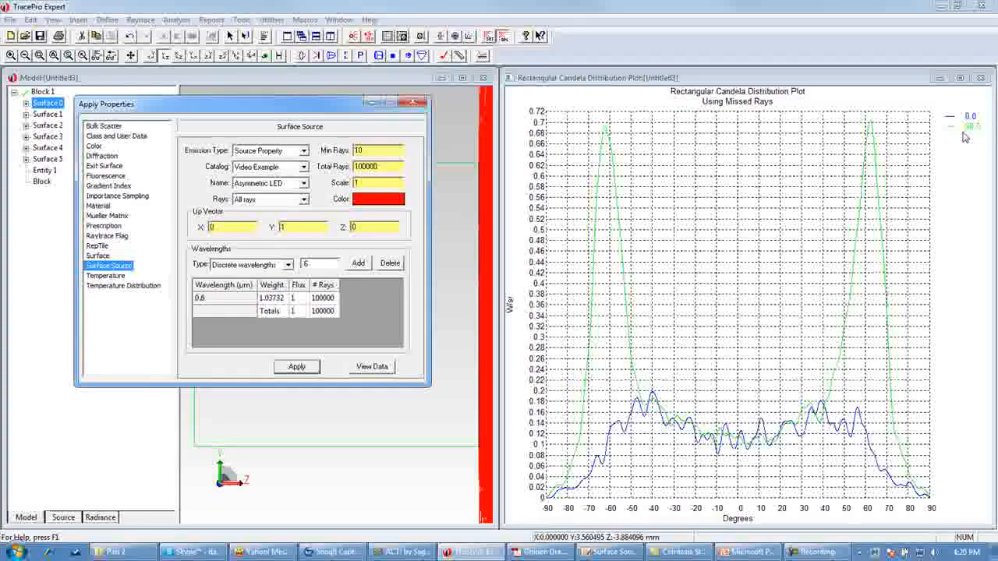
left_click_drag(299, 227, 197, 230)
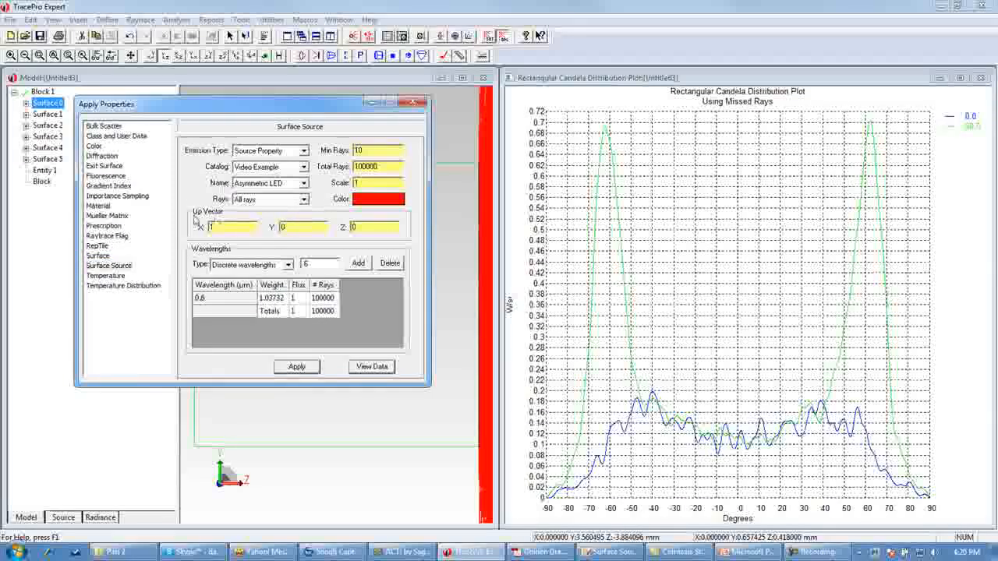
left_click(296, 369)
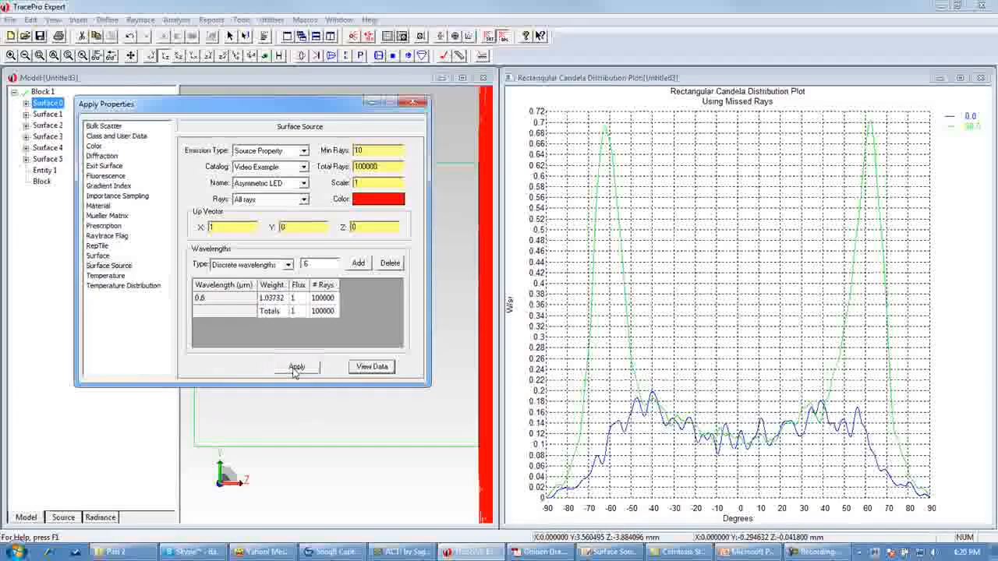
left_click(355, 38)
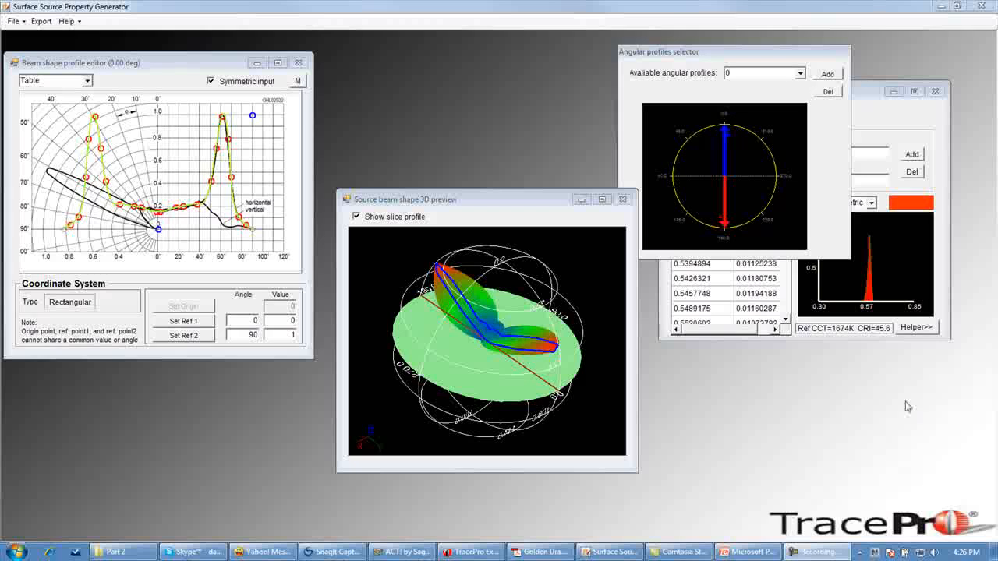
- Examine the 90-degree angular profile in the Surface Source Property Generator's beam shape editor, then switch back to TracePro
left_click_drag(780, 56, 495, 39)
left_click(818, 95)
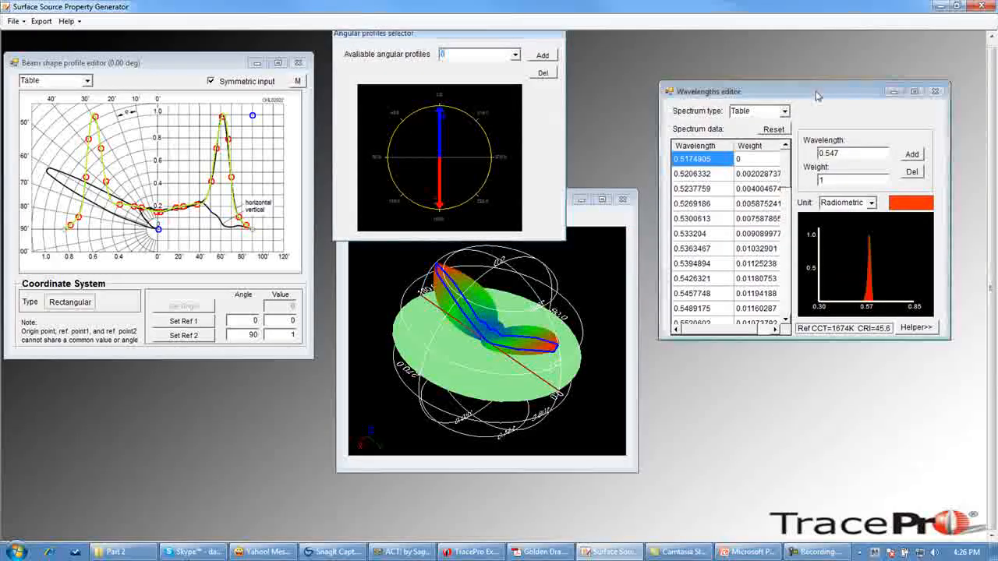
left_click_drag(817, 95, 556, 93)
left_click(656, 326)
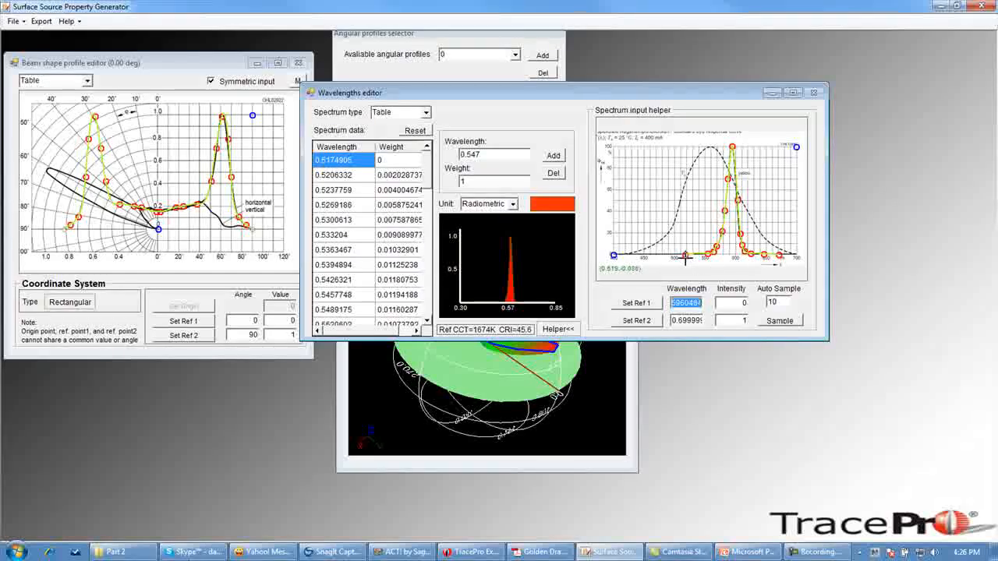
left_click_drag(637, 99, 759, 148)
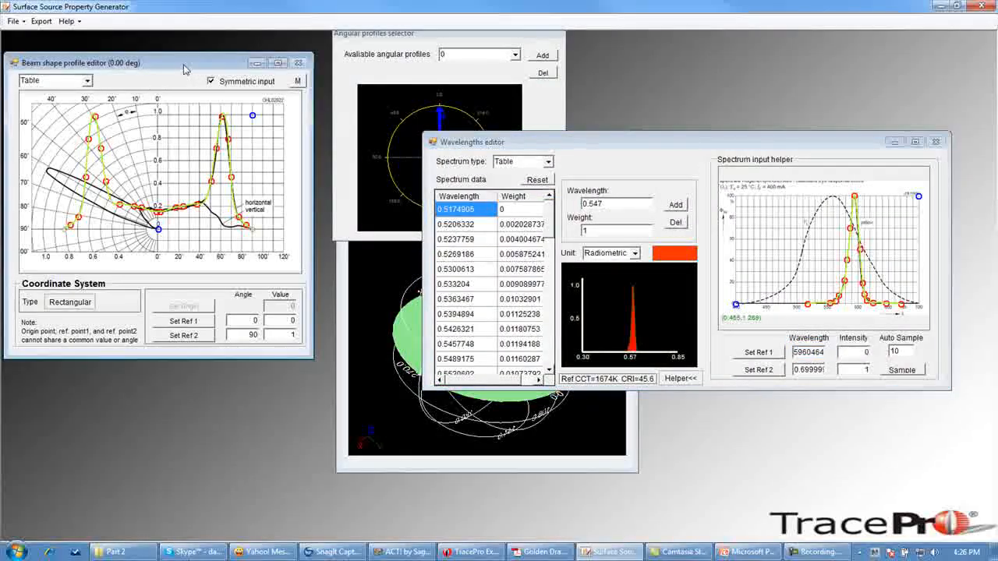
left_click_drag(207, 70, 219, 68)
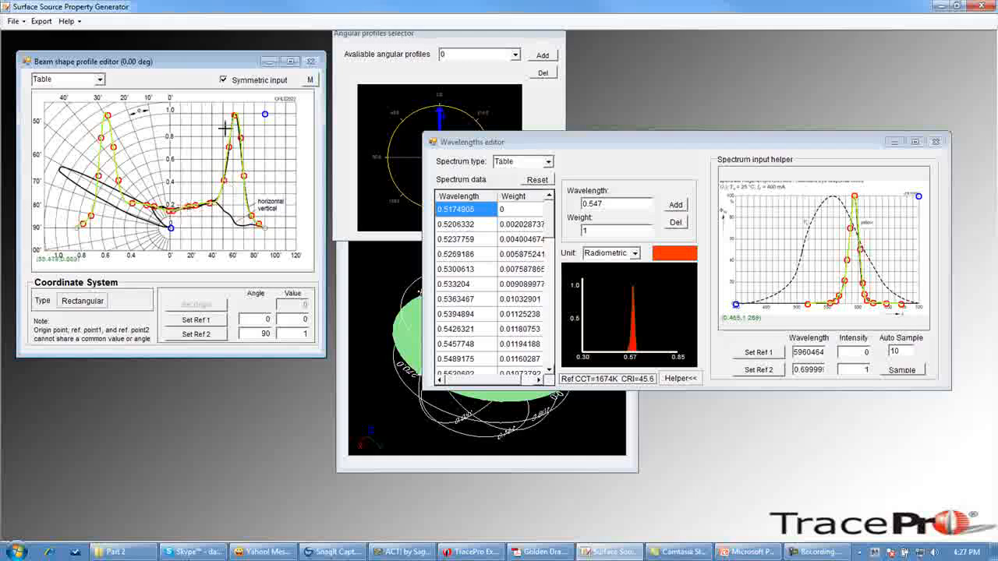
left_click(463, 39)
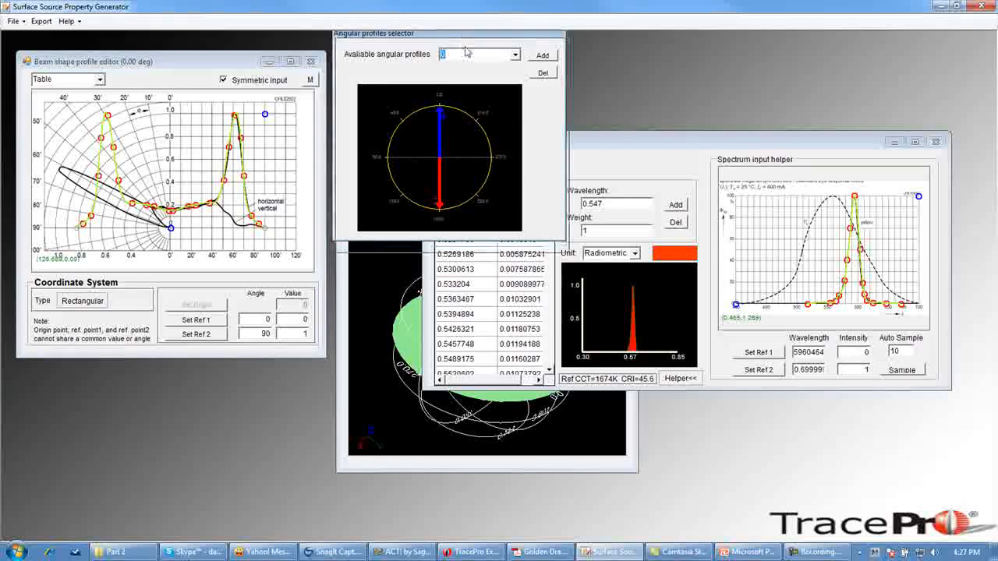
left_click_drag(462, 39, 466, 52)
left_click(518, 67)
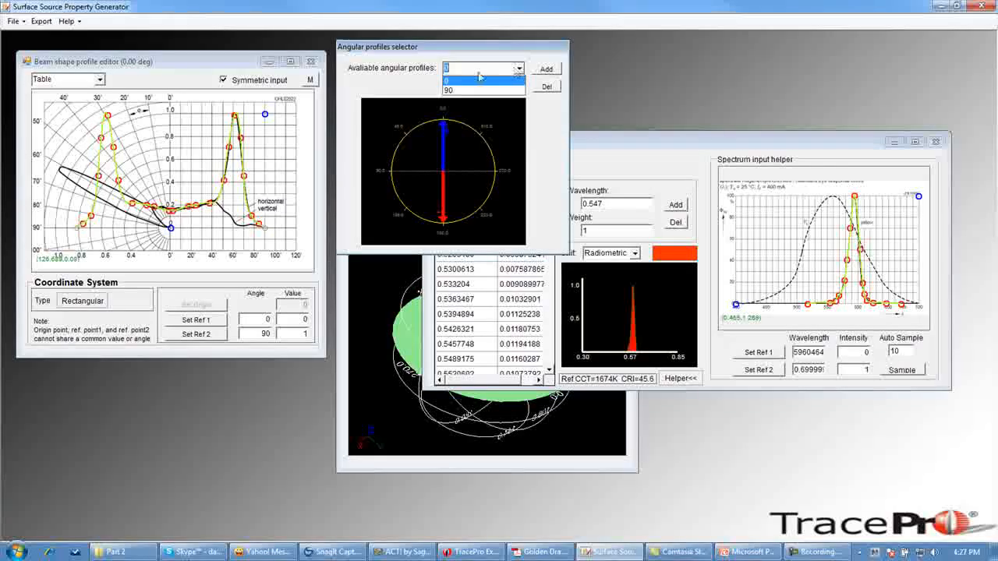
left_click(458, 92)
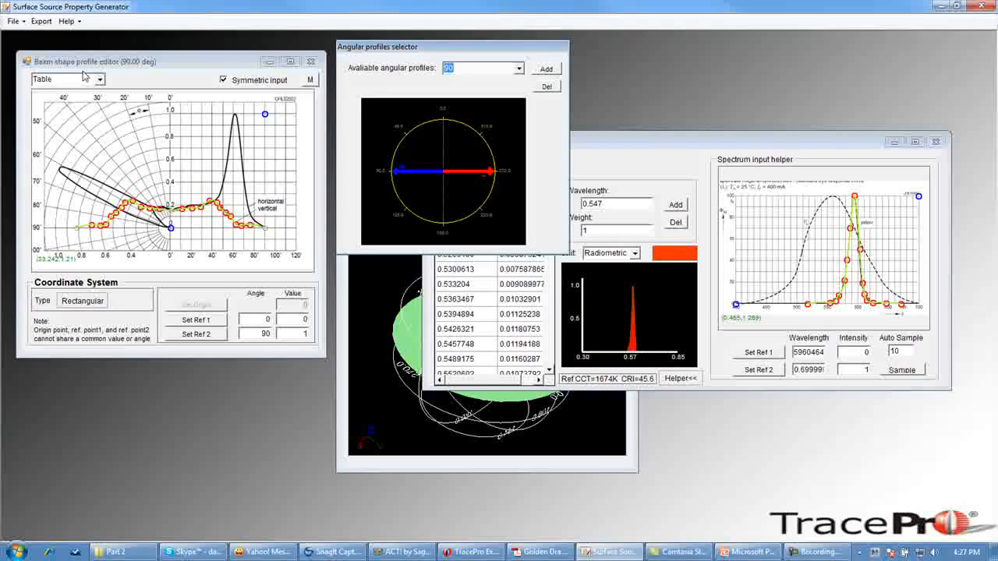
left_click(443, 552)
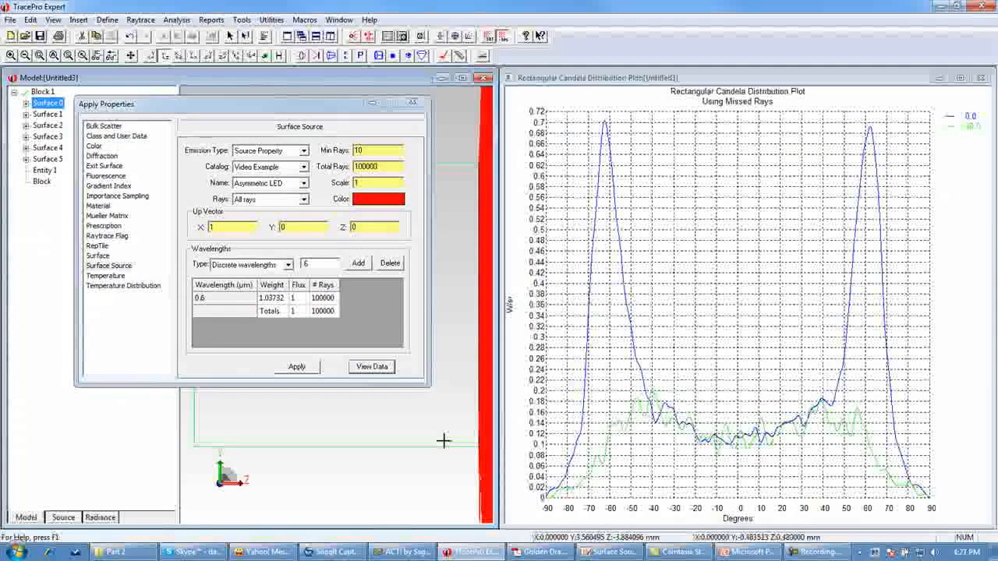